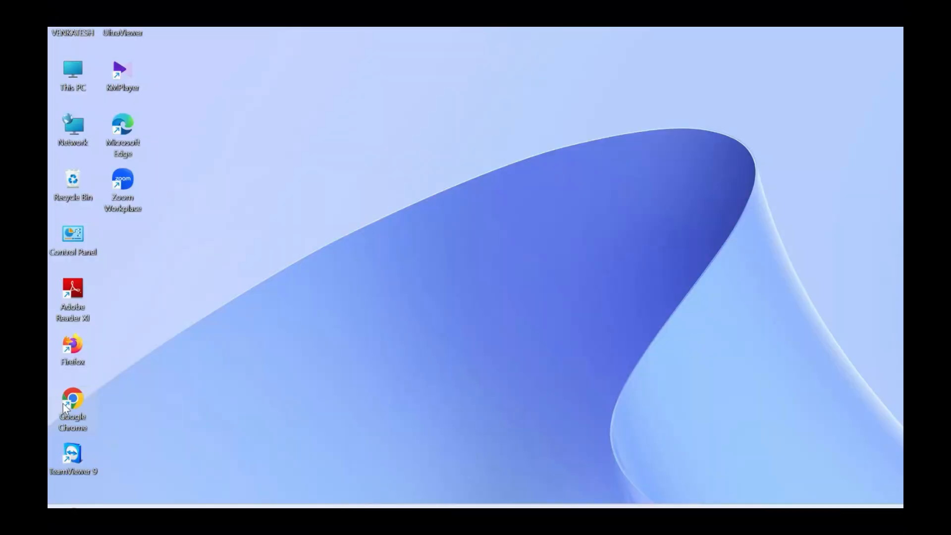
# Switch to Google Chrome, search Google for "java downloads" and open Oracle's Java Downloads page
pyautogui.doubleClick(64, 403)
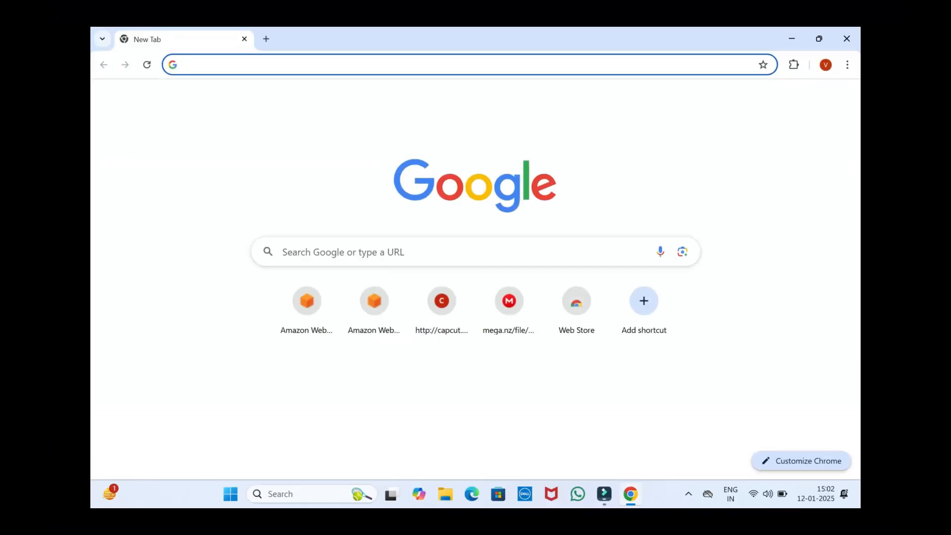
pyautogui.click(317, 252)
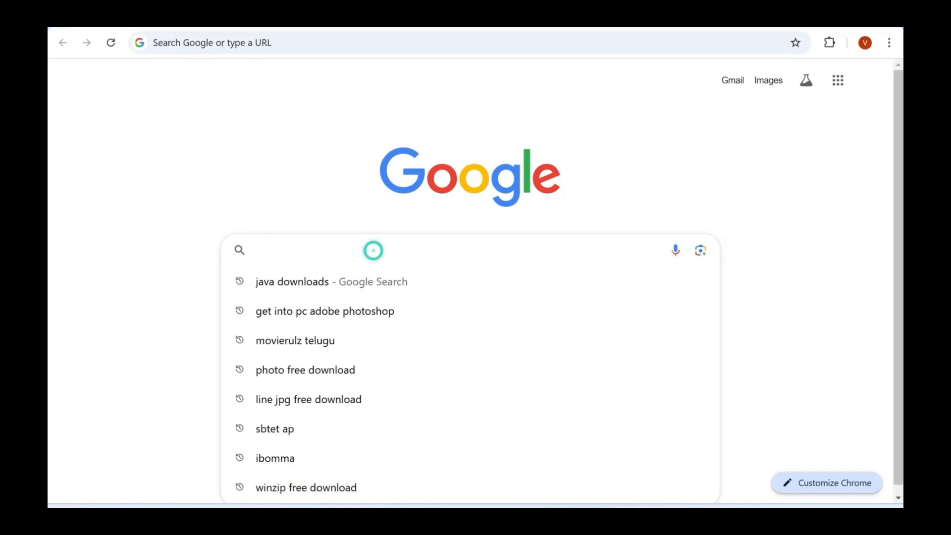
pyautogui.write('java downloads')
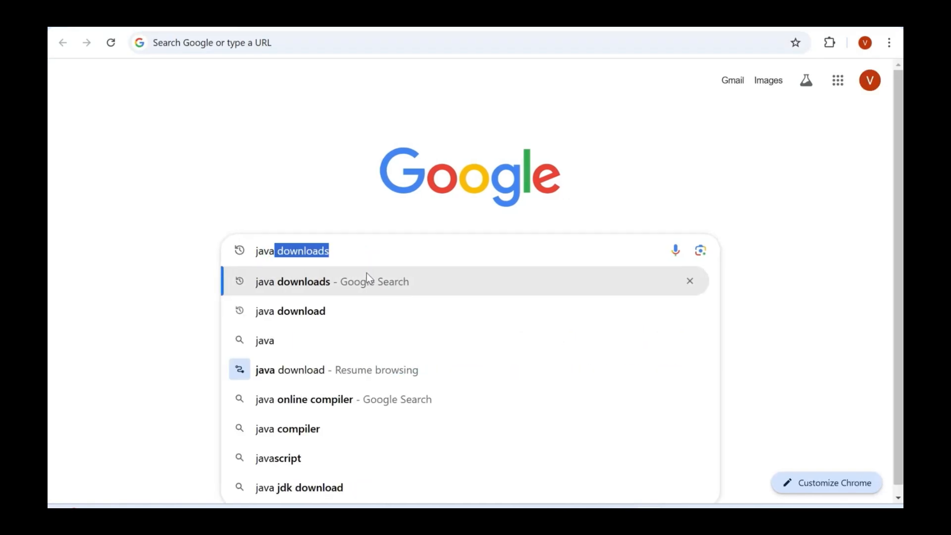
pyautogui.click(366, 281)
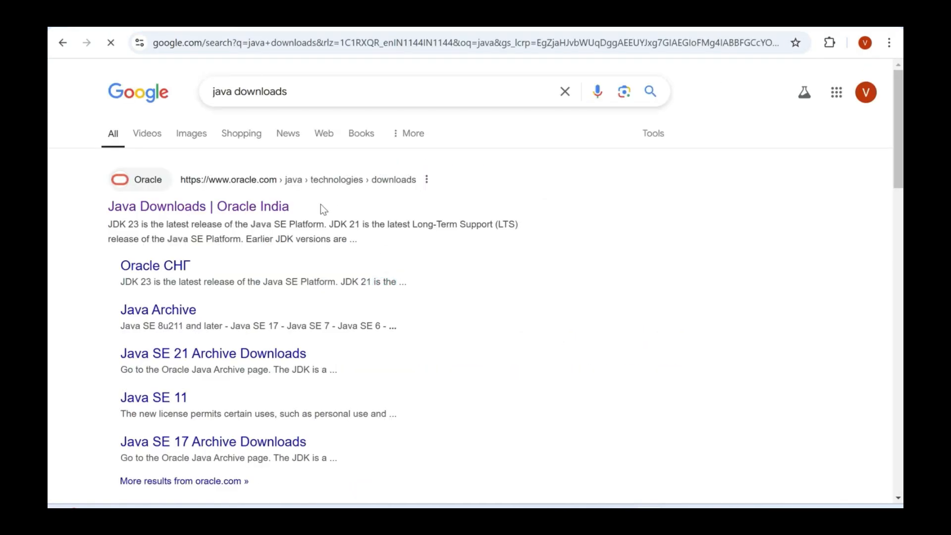
pyautogui.click(254, 212)
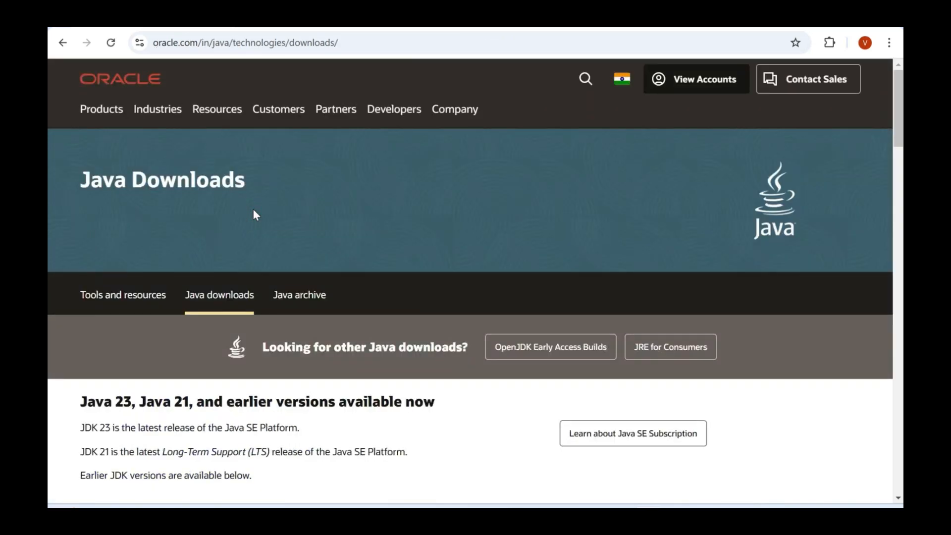
# Download the JDK 23 x64 Installer for Windows, jdk-23_windows-x64_bin.exe
pyautogui.scroll(-4, 254, 214)
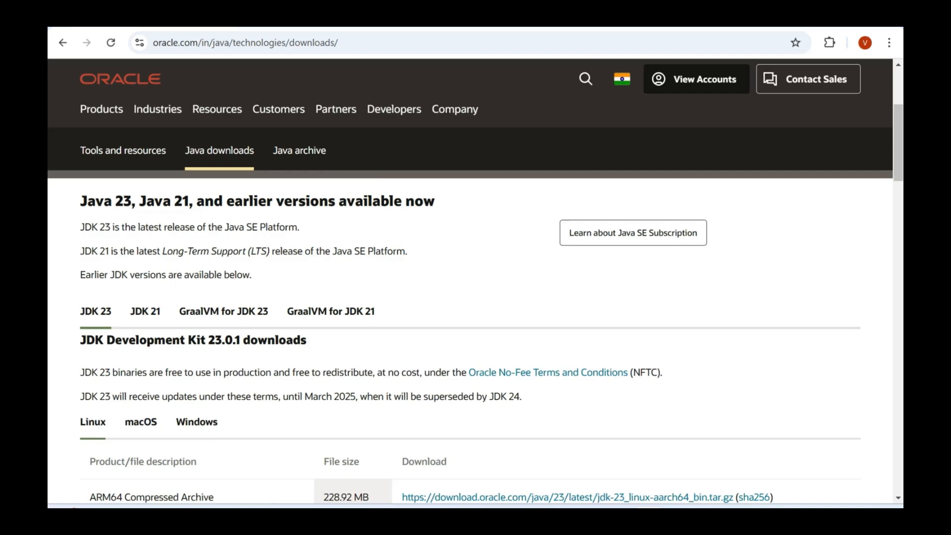
pyautogui.scroll(-4, 265, 287)
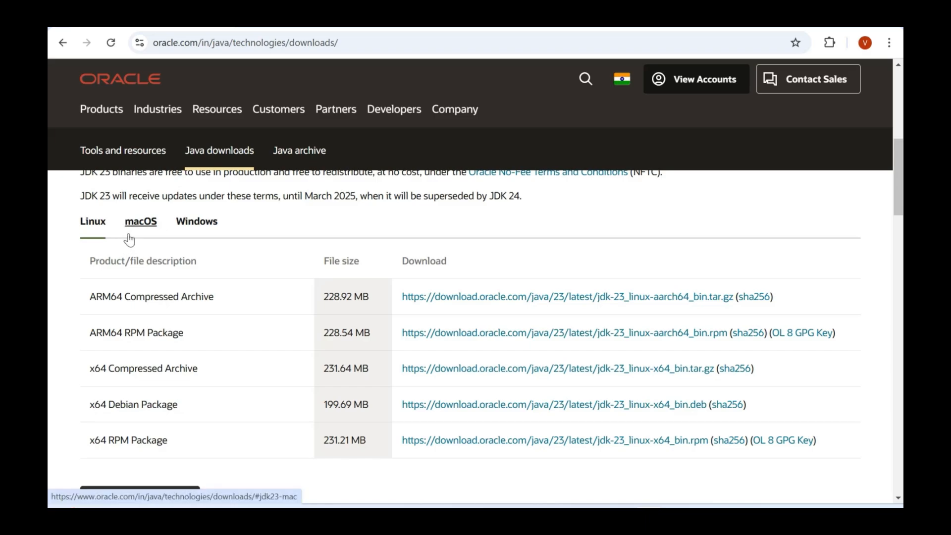
pyautogui.click(193, 227)
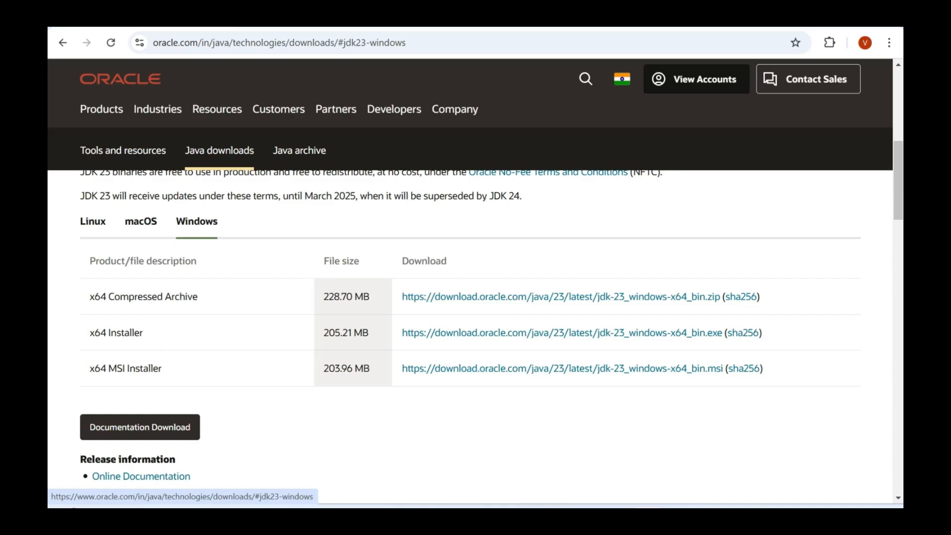
pyautogui.click(453, 334)
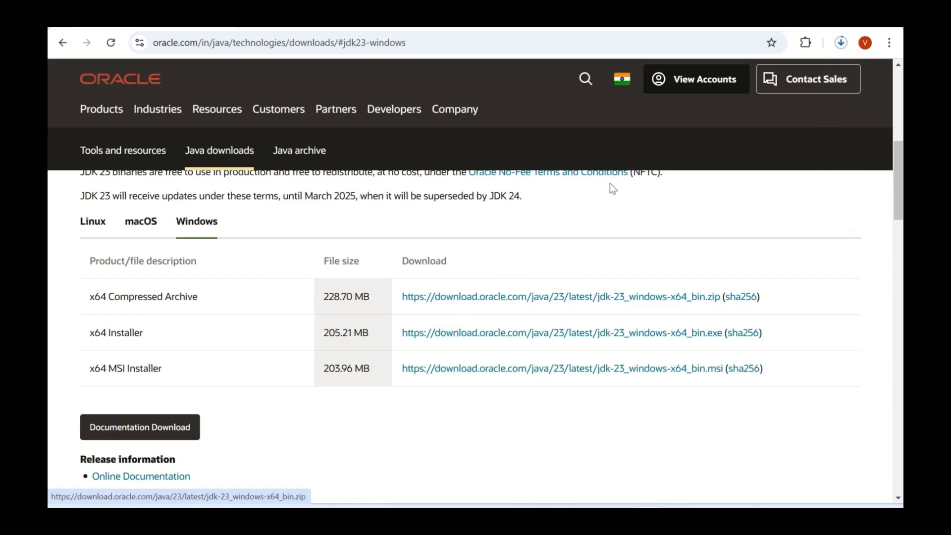
# Run the downloaded JDK 23 installer, install into C:\Program Files\Java\jdk-23\, and close the wizard and the browser
pyautogui.click(839, 43)
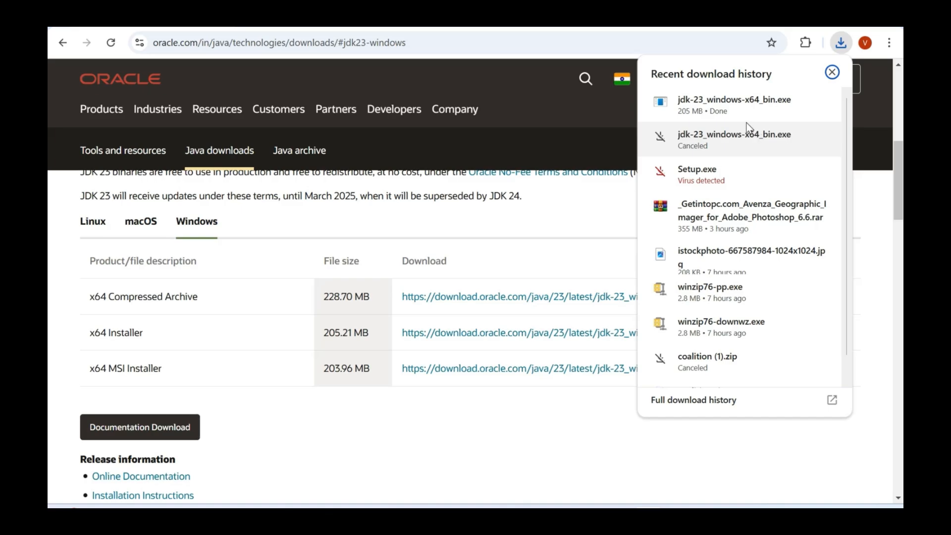
pyautogui.click(682, 108)
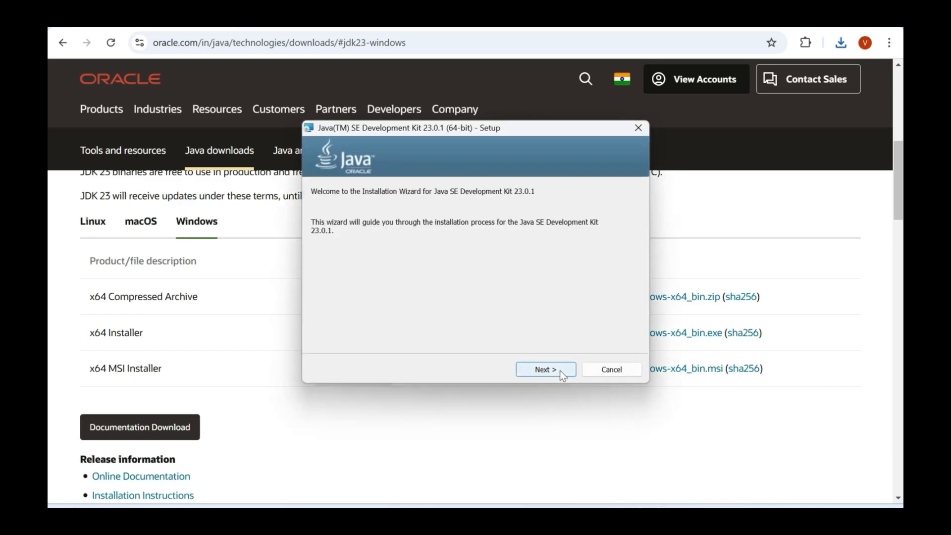
pyautogui.click(559, 369)
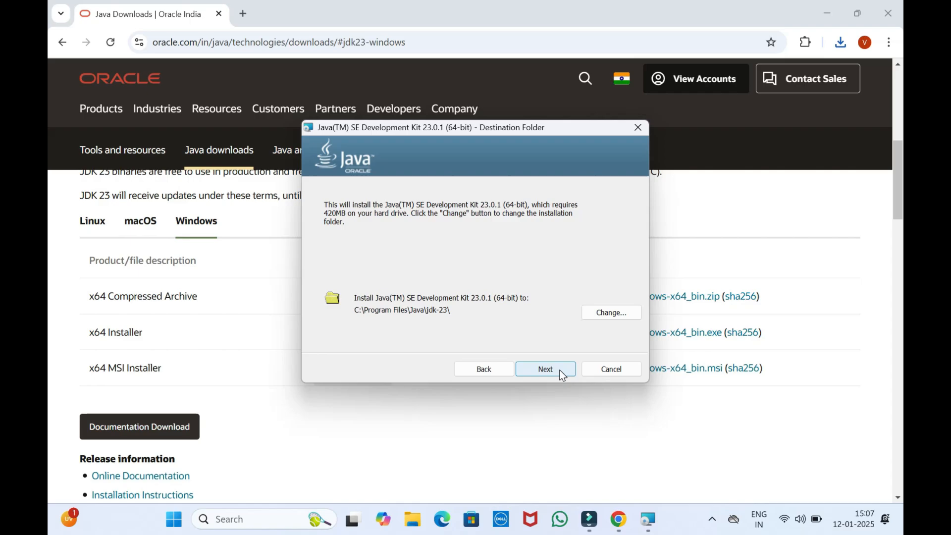
pyautogui.click(561, 370)
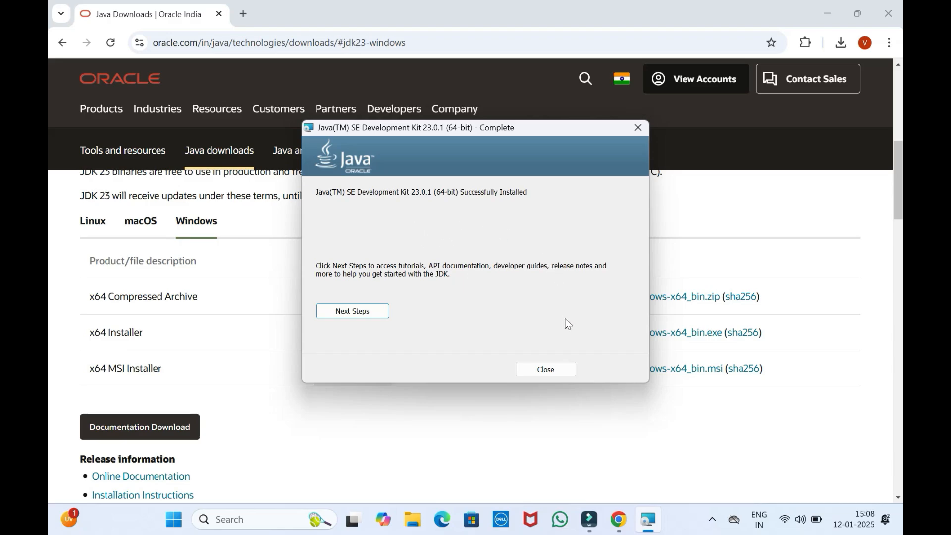
pyautogui.click(563, 367)
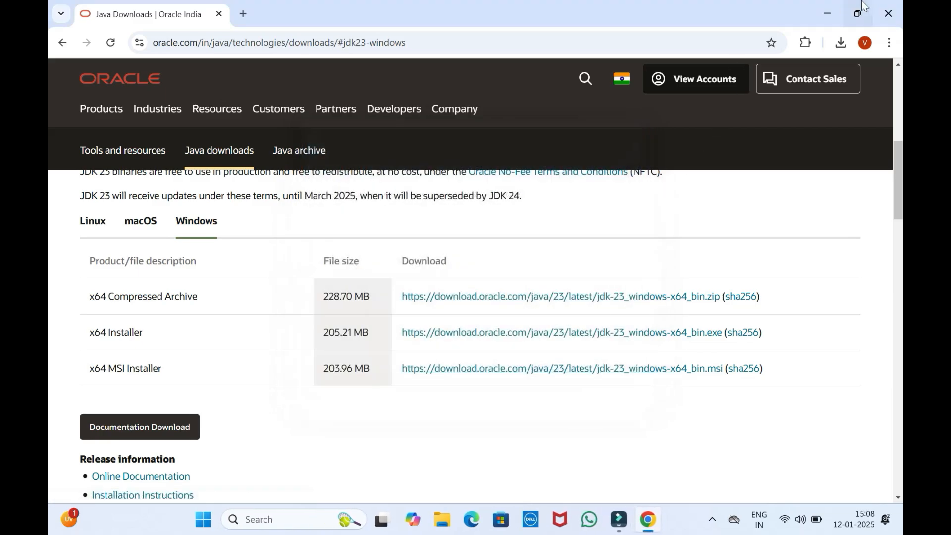
pyautogui.click(890, 7)
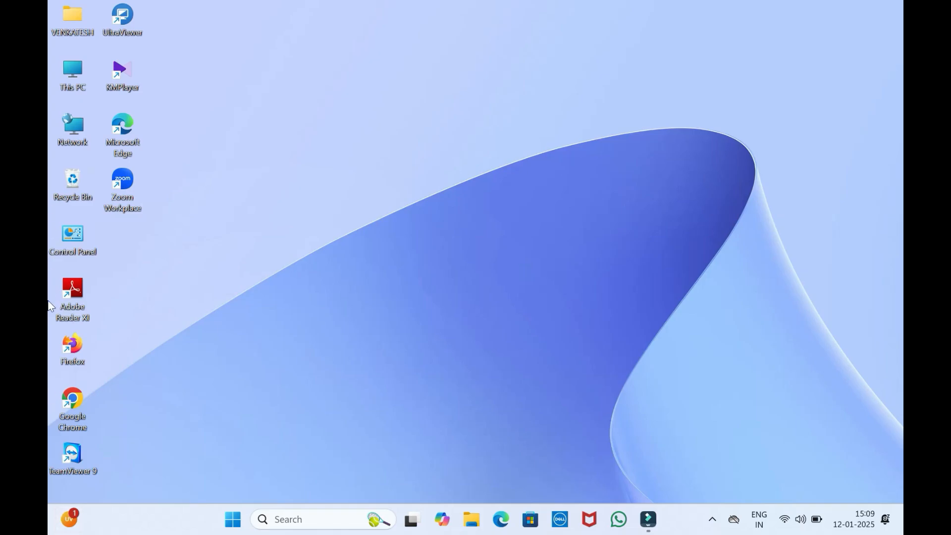
# Open the folder C:\Program Files\Java\jdk-23\bin in File Explorer, copy its full path and minimize the window
pyautogui.doubleClick(73, 73)
pyautogui.click(713, 61)
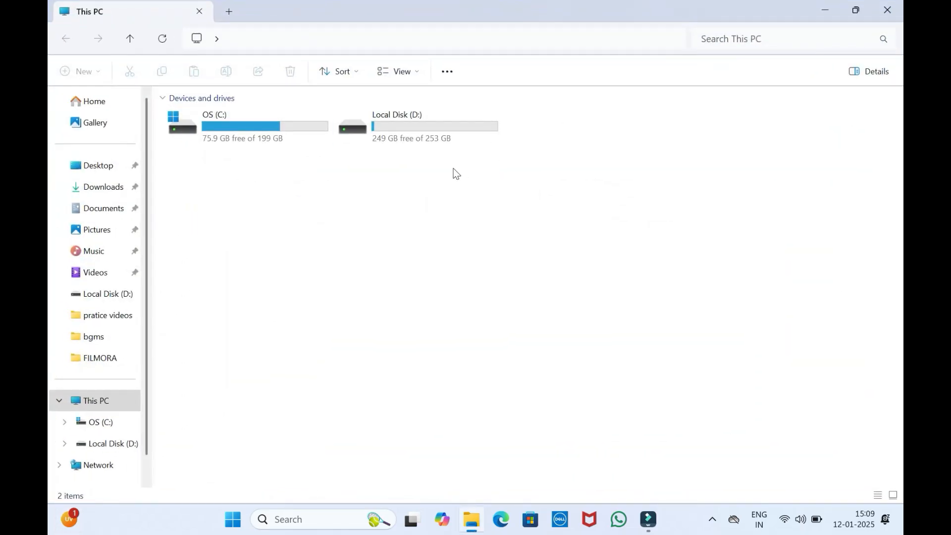
pyautogui.doubleClick(264, 135)
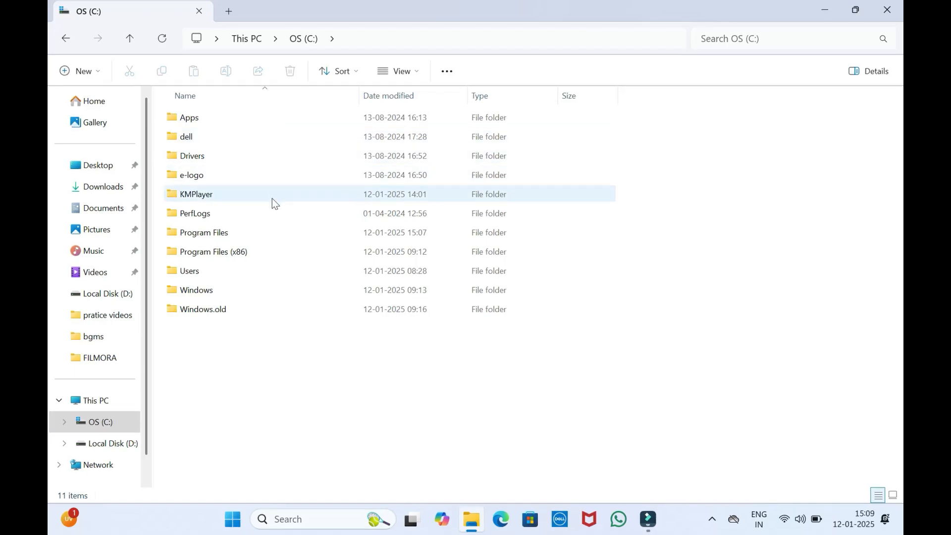
pyautogui.doubleClick(272, 230)
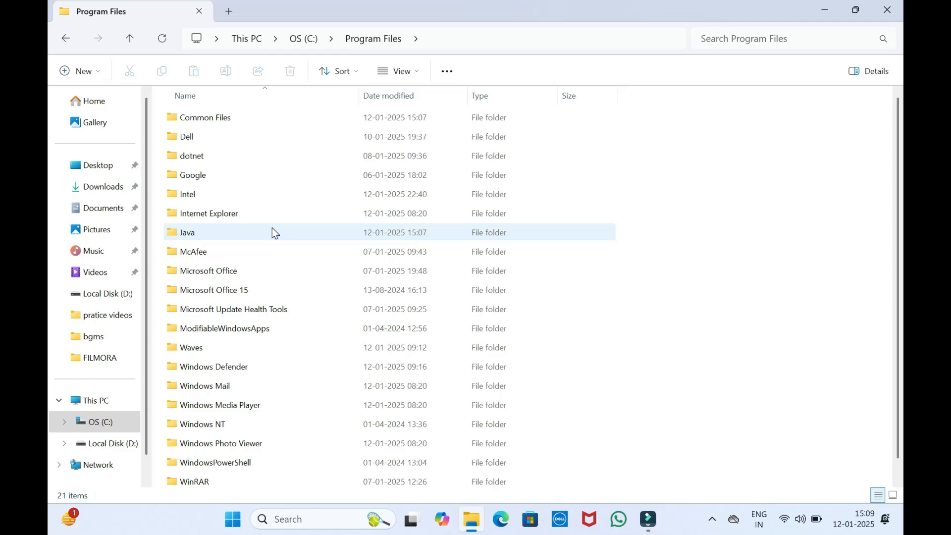
pyautogui.doubleClick(271, 230)
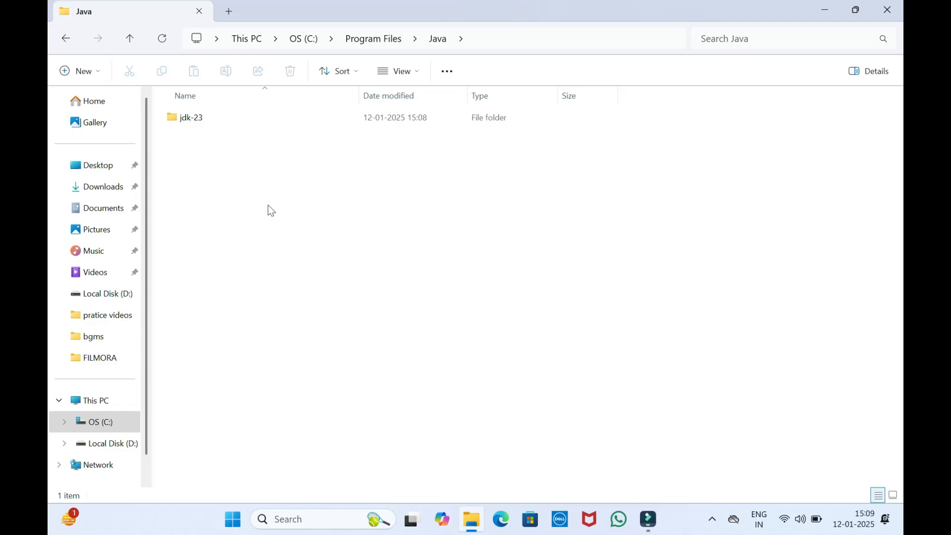
pyautogui.doubleClick(293, 124)
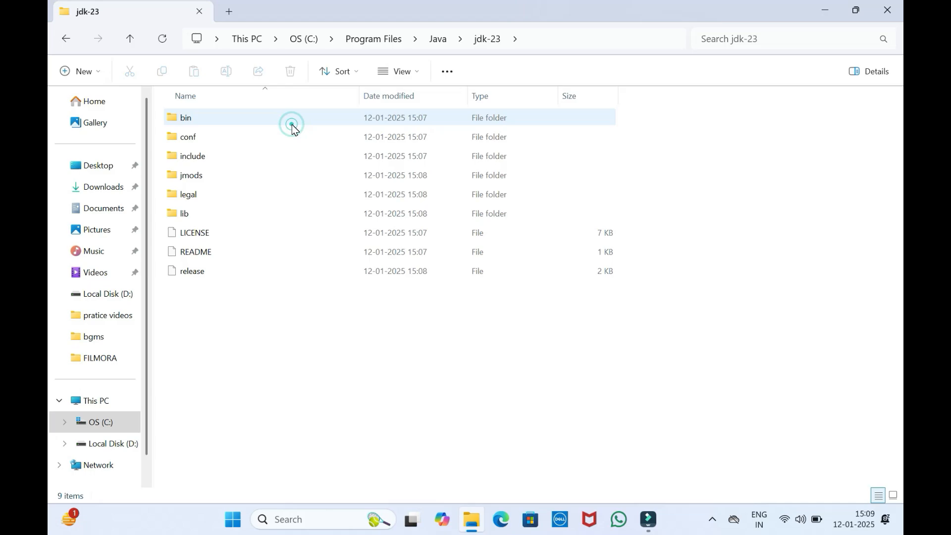
pyautogui.doubleClick(292, 124)
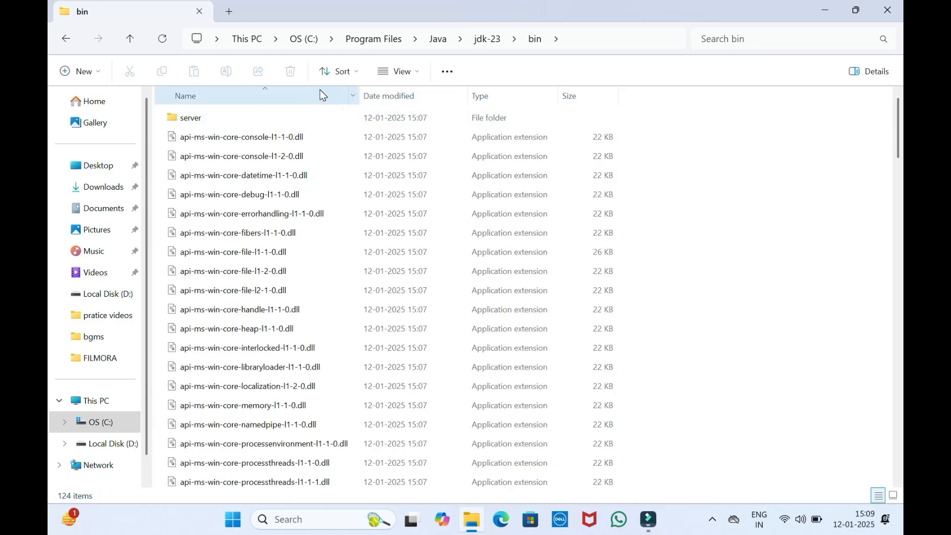
pyautogui.click(605, 41)
pyautogui.hotkey('ctrl', 'c')
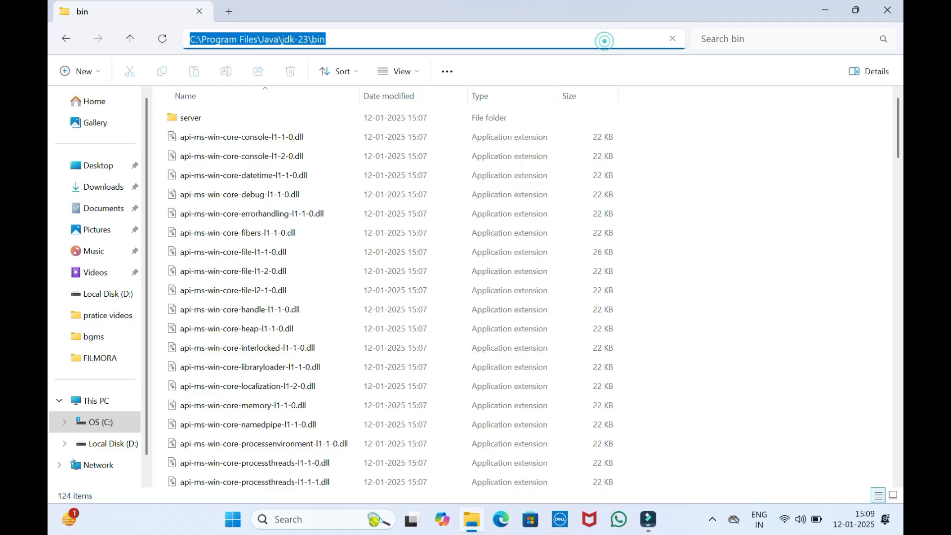
pyautogui.click(824, 10)
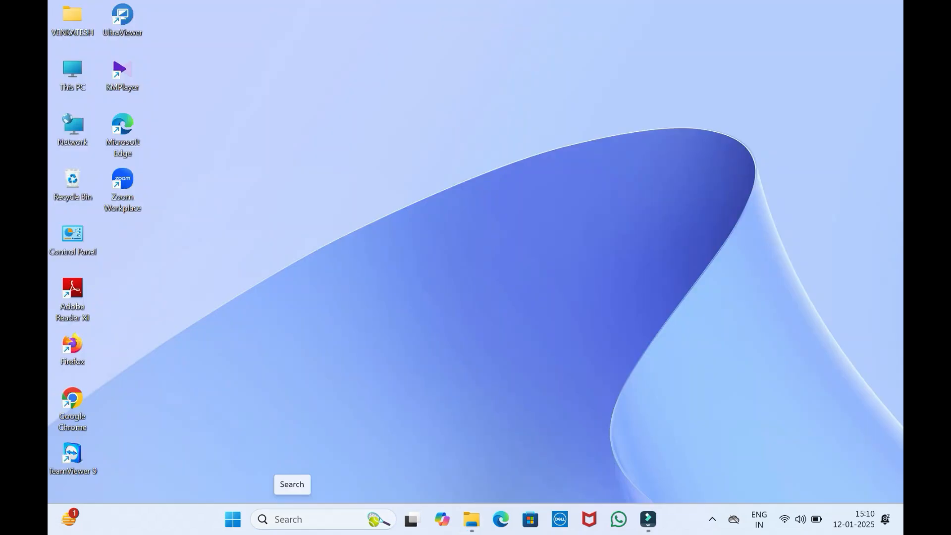
# Search Windows for "env", open the system environment variables settings and show the Environment Variables dialog
pyautogui.click(292, 519)
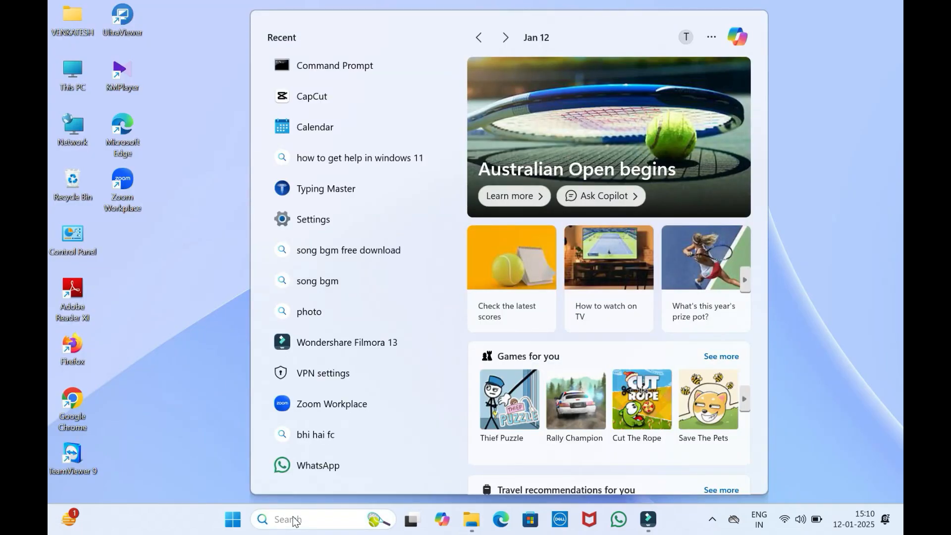
pyautogui.write('env')
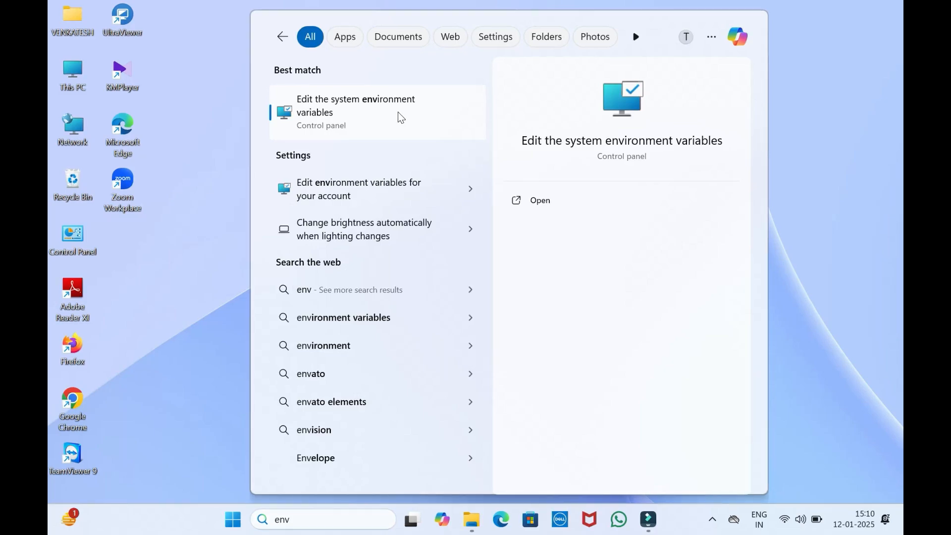
pyautogui.click(398, 113)
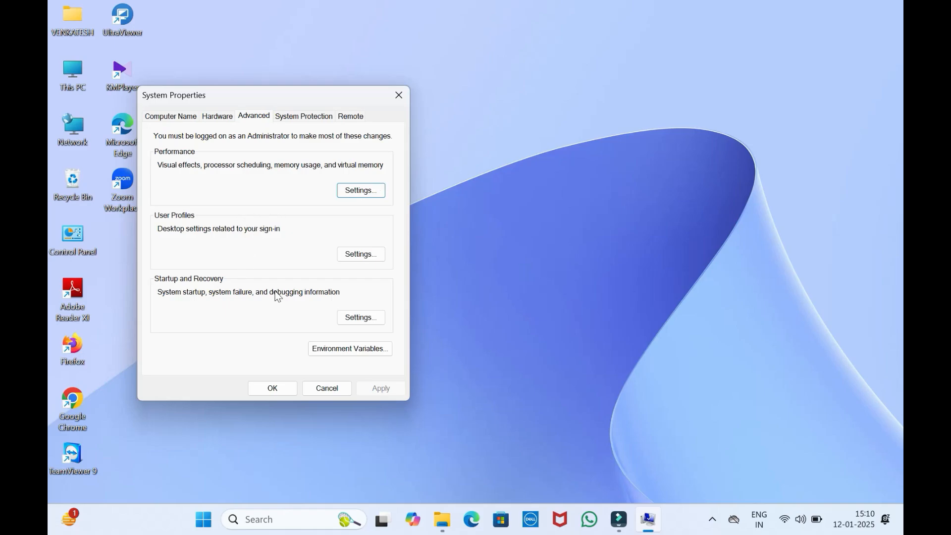
pyautogui.click(340, 352)
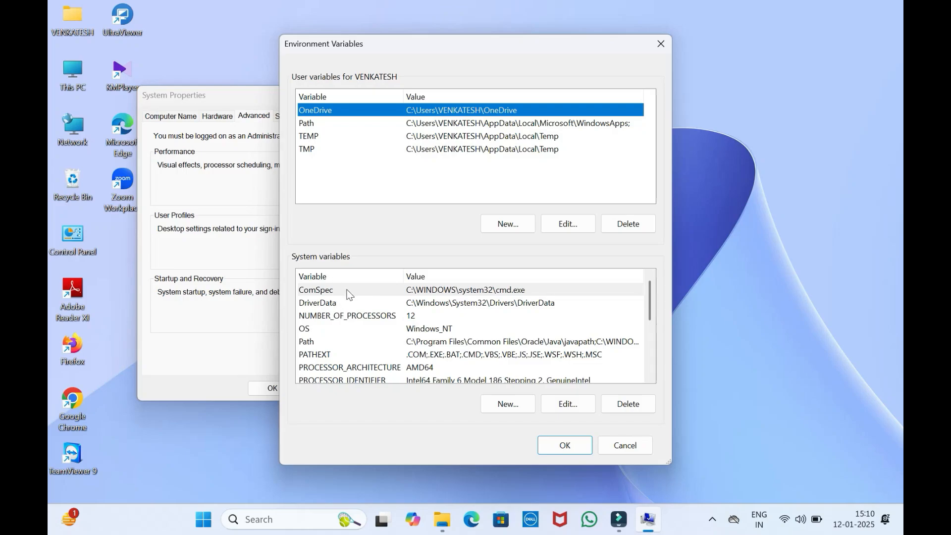
# Add C:\Program Files\Java\jdk-23\bin as a new entry to the system Path variable and confirm all open dialogs
pyautogui.doubleClick(357, 341)
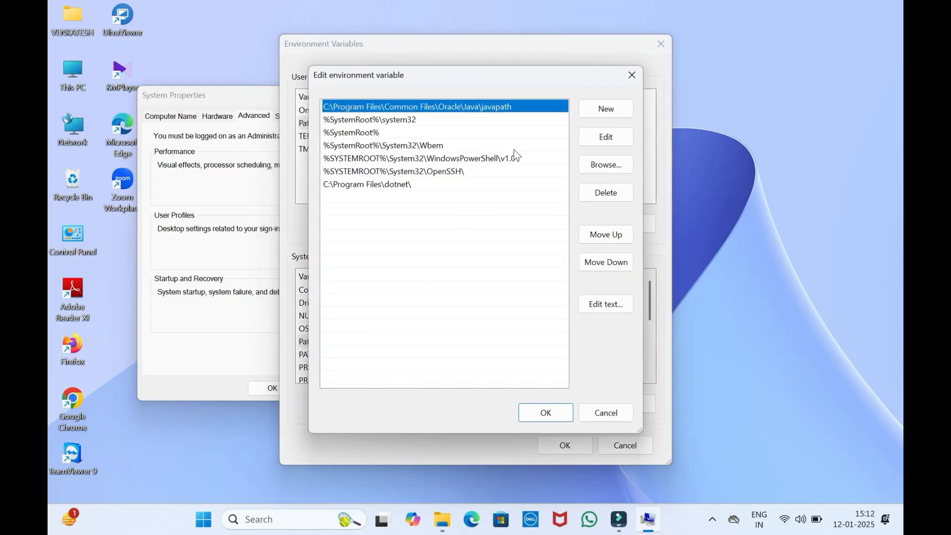
pyautogui.click(594, 105)
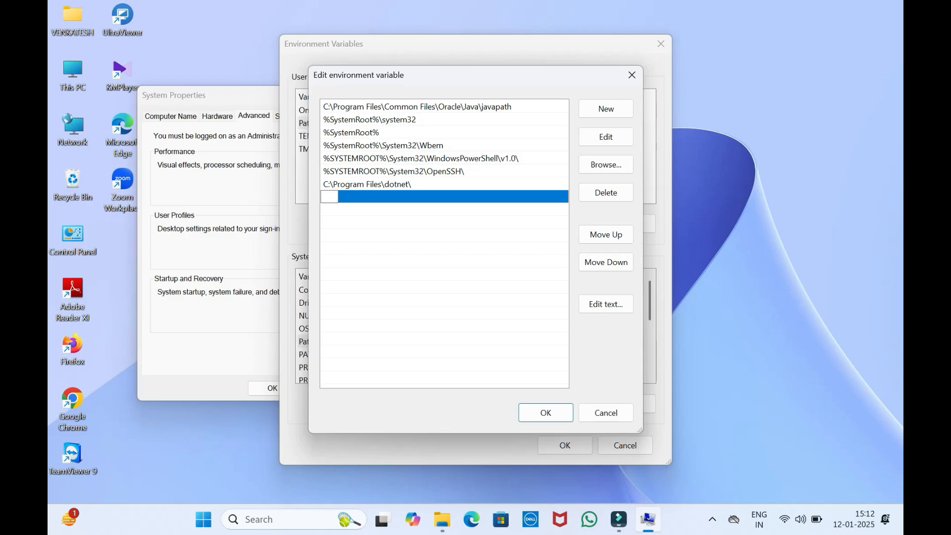
pyautogui.hotkey('ctrl', 'v')
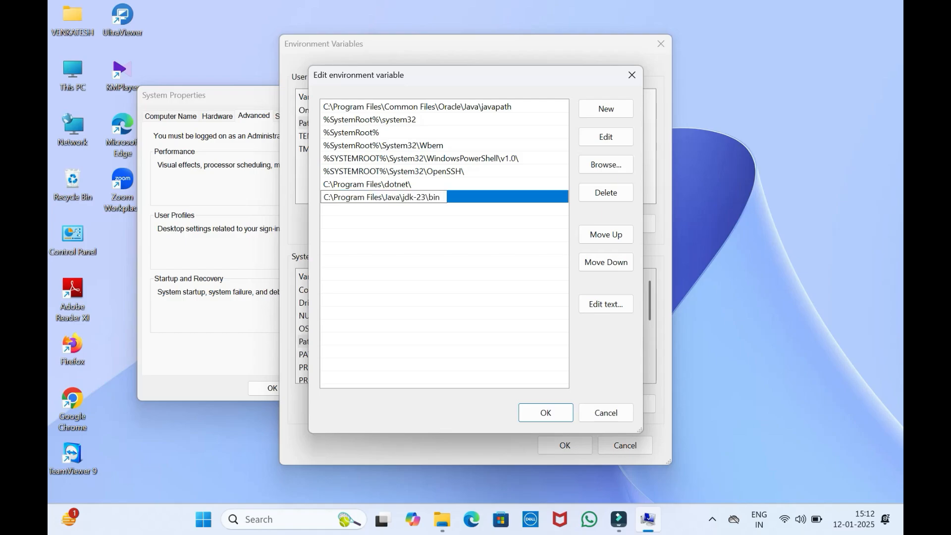
pyautogui.click(545, 412)
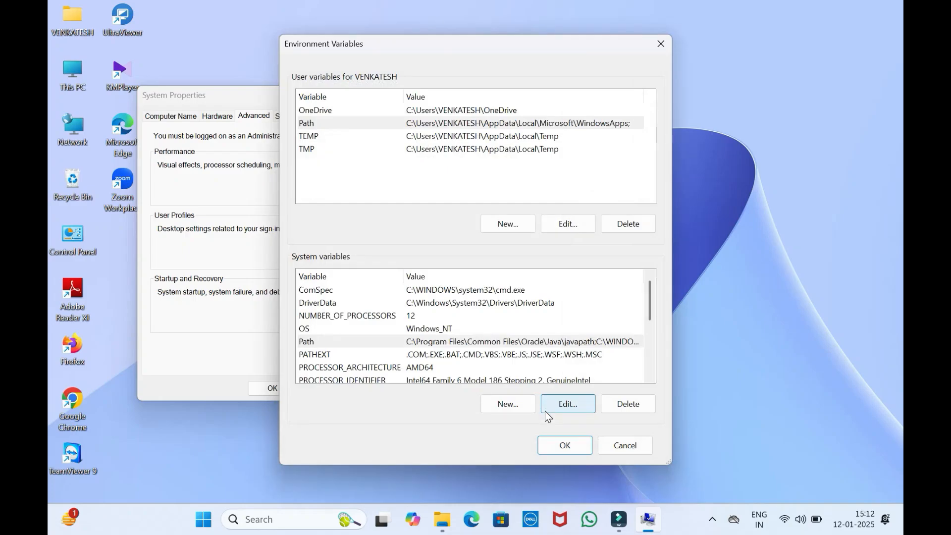
pyautogui.click(565, 444)
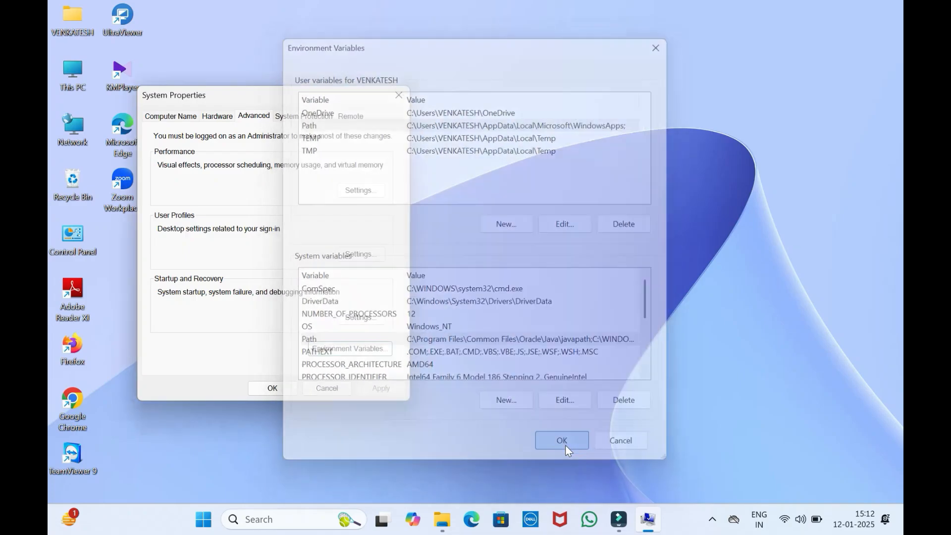
pyautogui.click(273, 388)
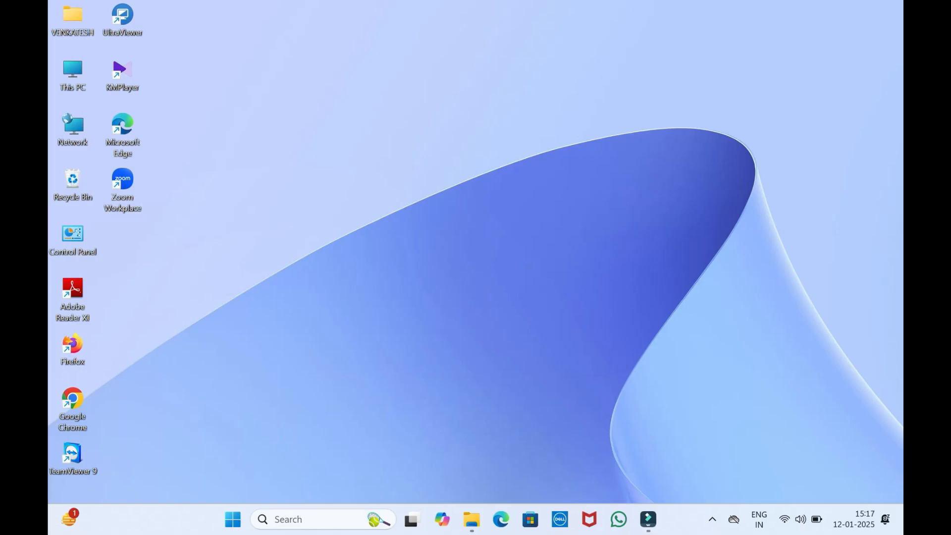
# Search Windows for "cmd" and open Command Prompt
pyautogui.click(277, 519)
pyautogui.write('cmd')
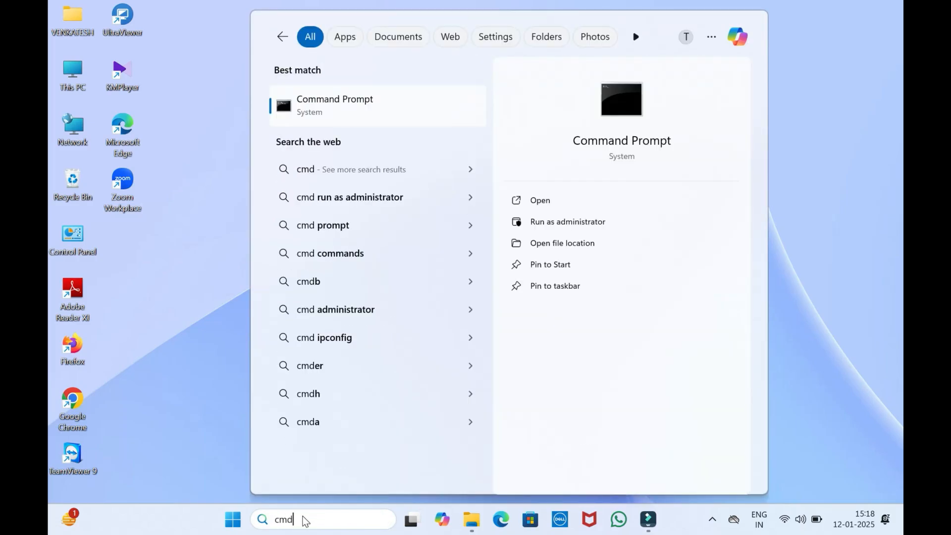
pyautogui.click(289, 108)
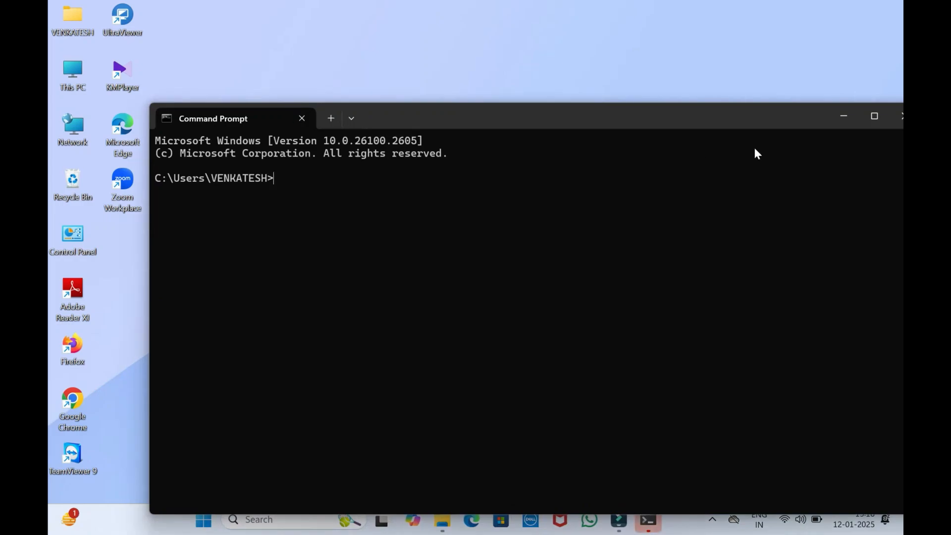
# Minimize Command Prompt and open the current user's profile folder under C:\Users in File Explorer
pyautogui.click(874, 116)
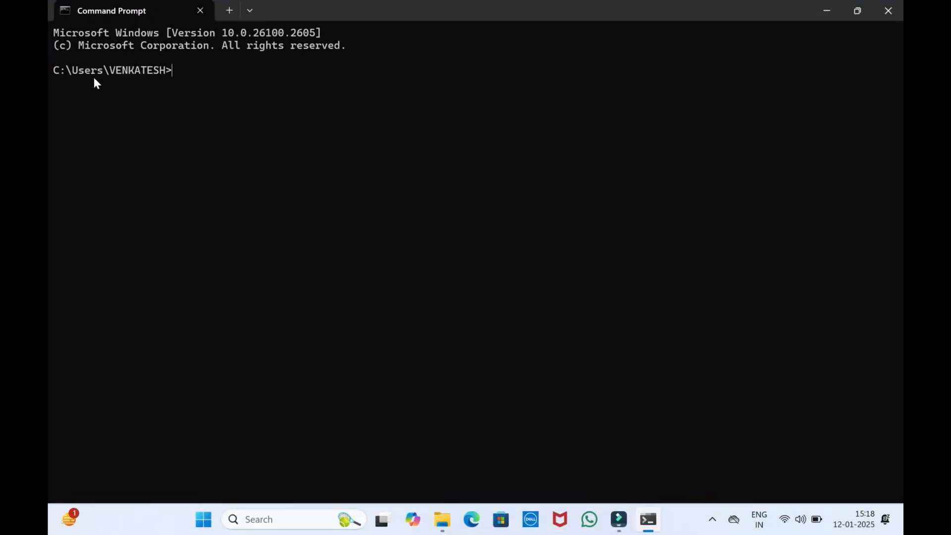
pyautogui.click(833, 10)
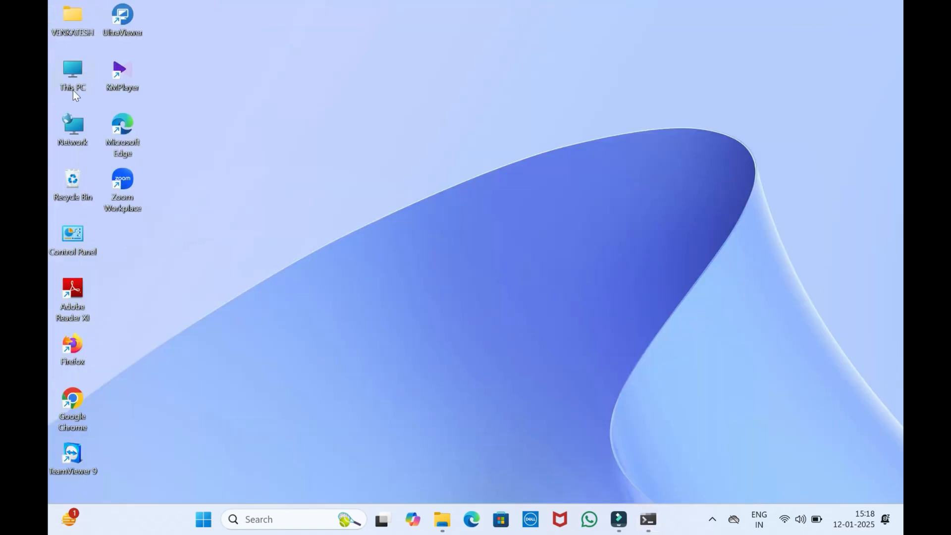
pyautogui.doubleClick(72, 90)
pyautogui.doubleClick(254, 114)
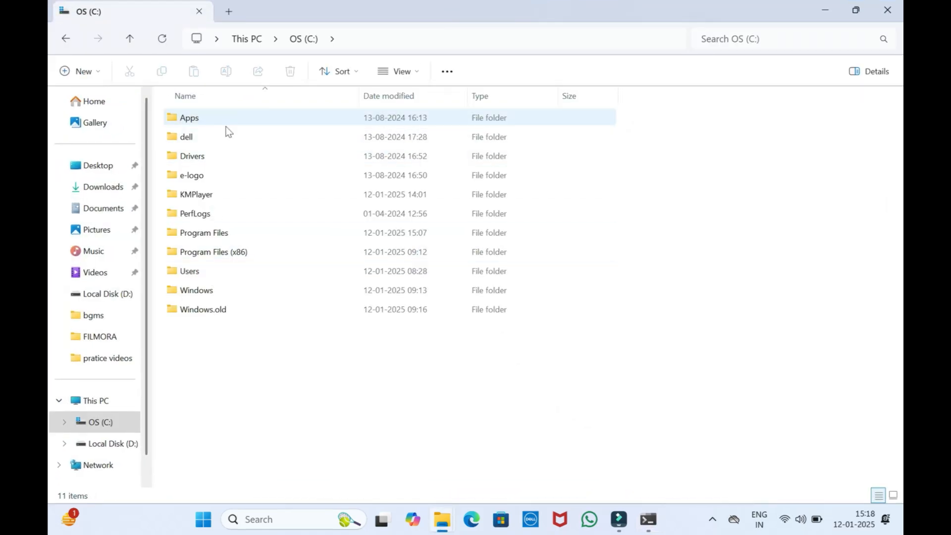
pyautogui.hotkey('alt', 'Left')
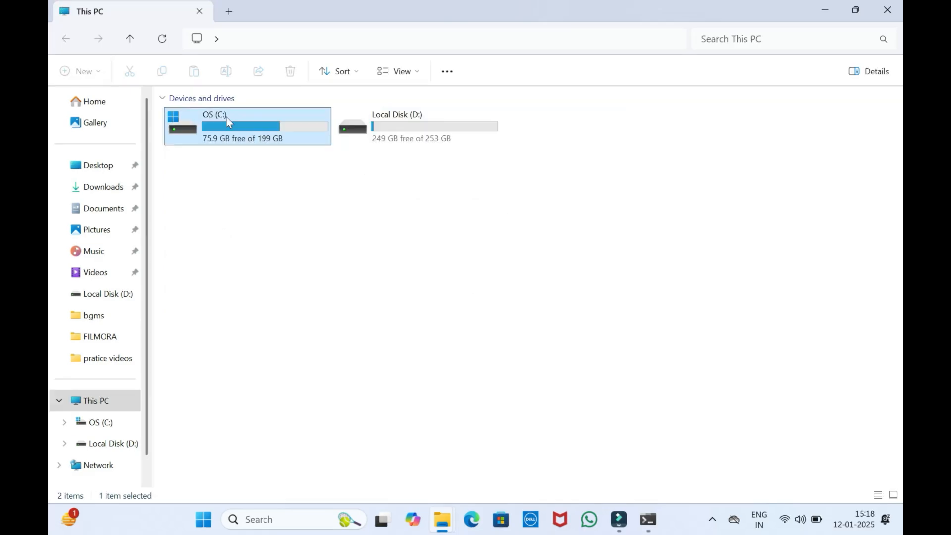
pyautogui.doubleClick(226, 117)
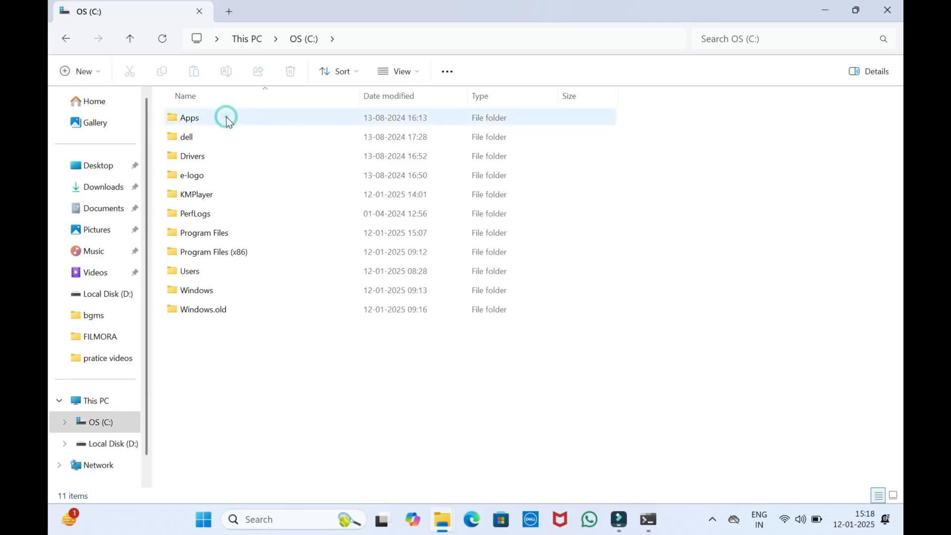
pyautogui.doubleClick(212, 274)
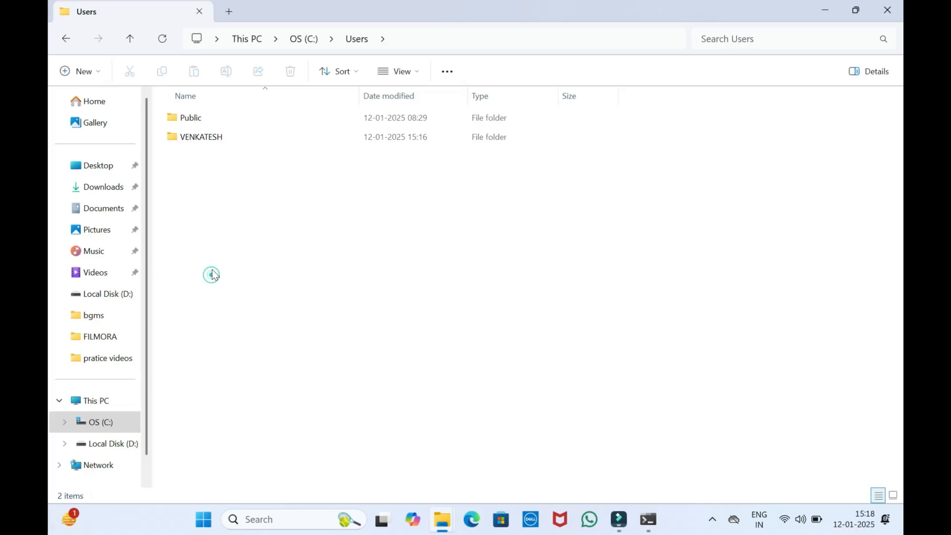
pyautogui.doubleClick(214, 139)
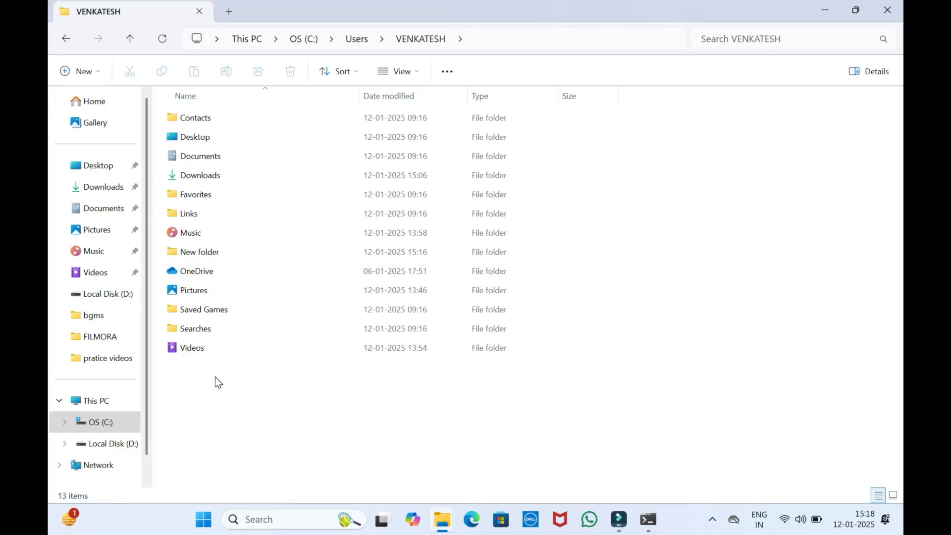
# Create a folder named javaprograms in the user's profile folder and close File Explorer
pyautogui.rightClick(215, 376)
pyautogui.moveTo(271, 291)
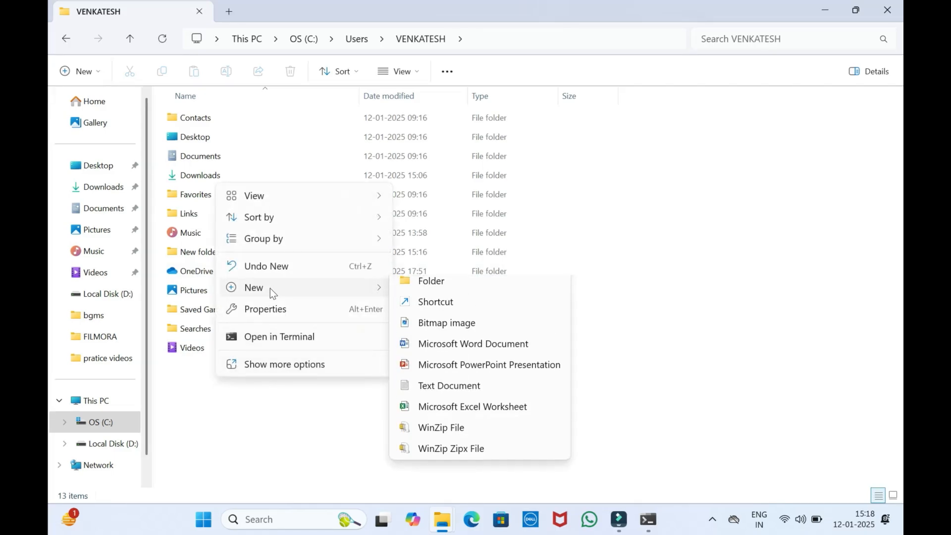
pyautogui.click(413, 293)
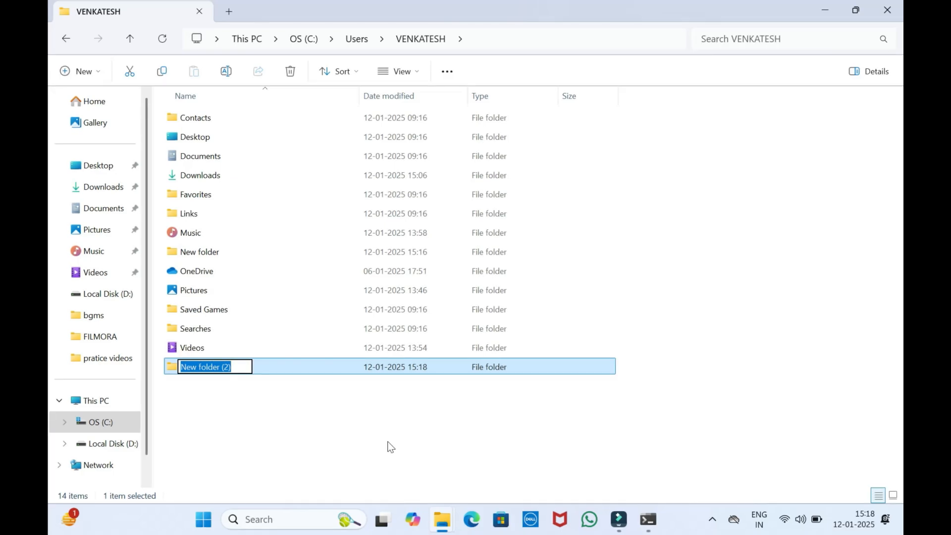
pyautogui.press('/')
pyautogui.press('BackSpace')
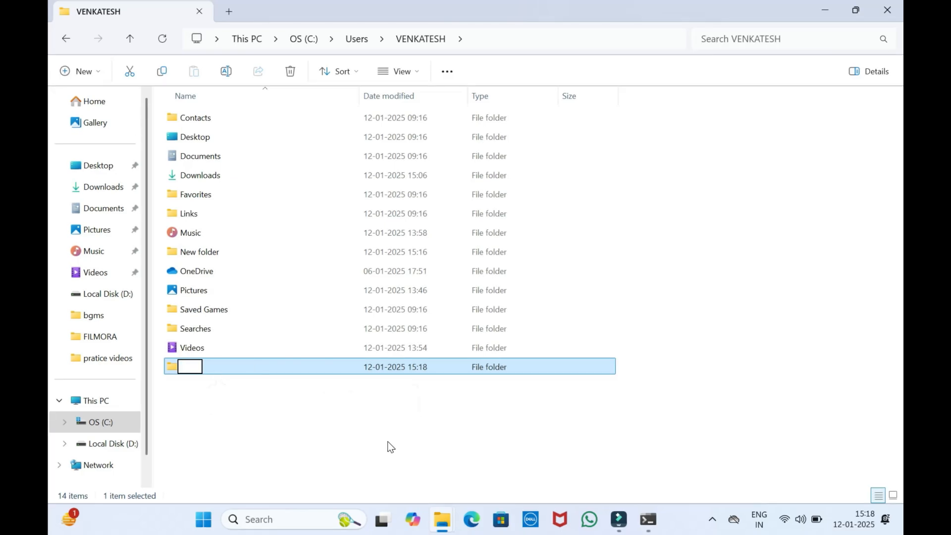
pyautogui.write('javaprograms')
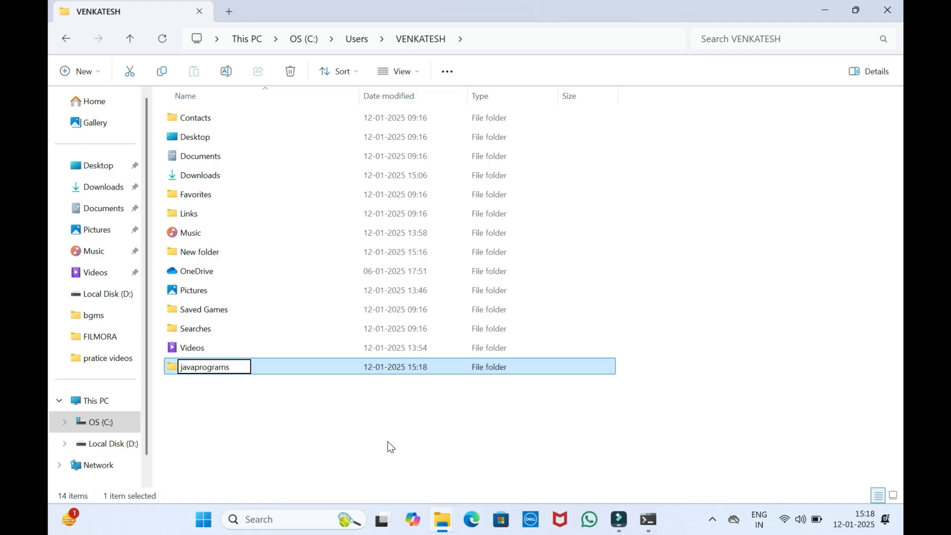
pyautogui.press('Return')
pyautogui.click(887, 9)
# Search Windows for "note", open Notepad and maximize its window
pyautogui.click(325, 519)
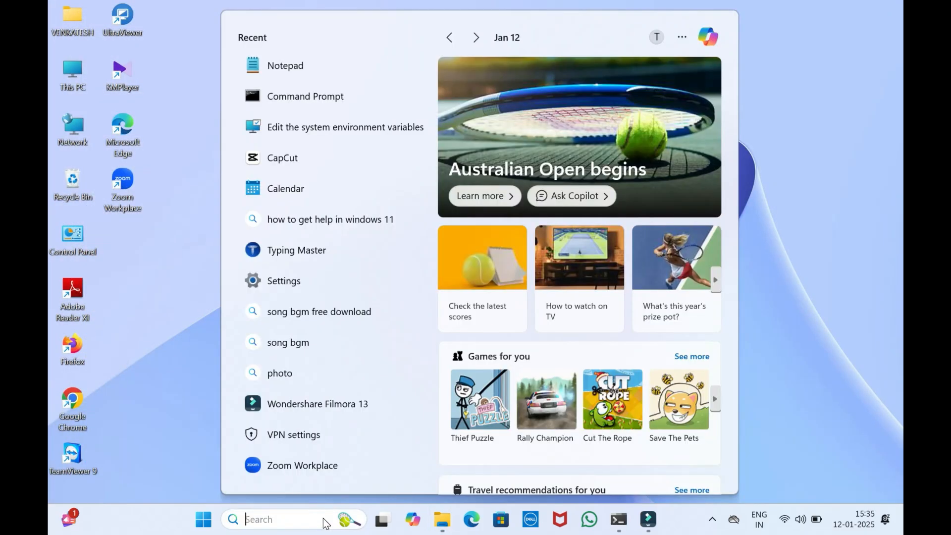
pyautogui.write('note')
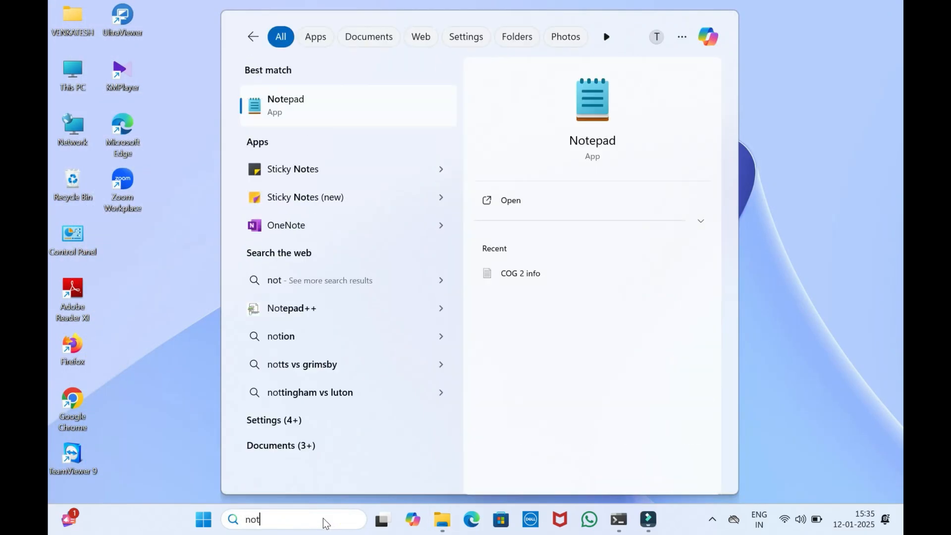
pyautogui.click(299, 102)
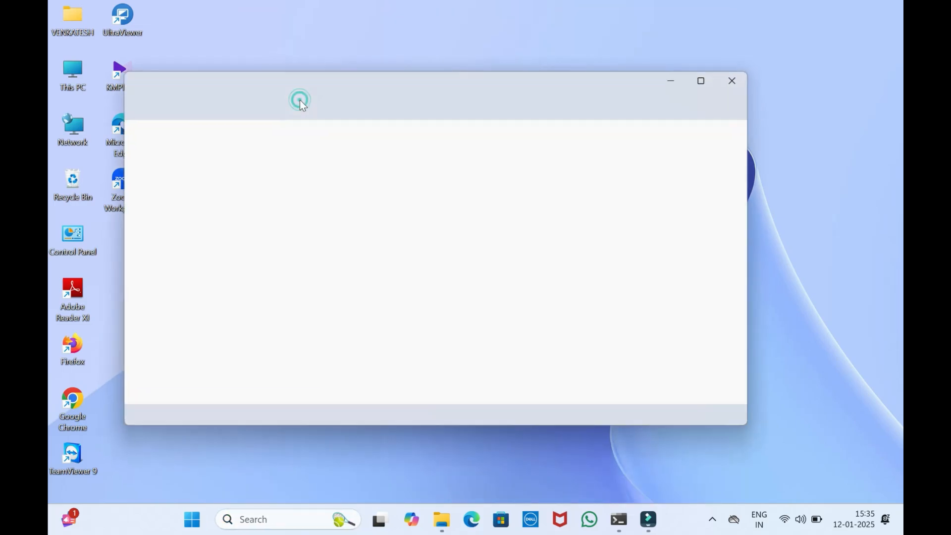
pyautogui.click(708, 80)
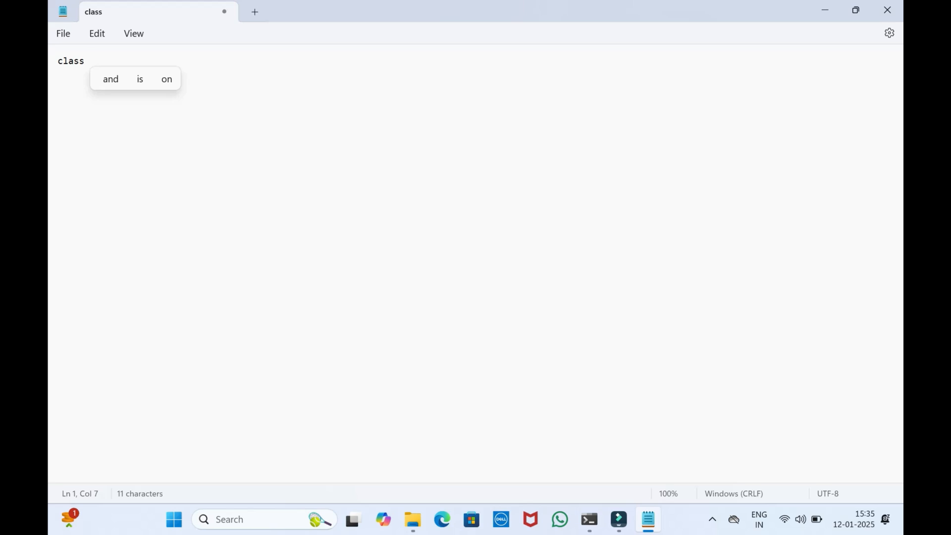
# Write the class declaration "class Sample" with its opening brace on the following line
pyautogui.press('BackSpace')
pyautogui.write('Sample')
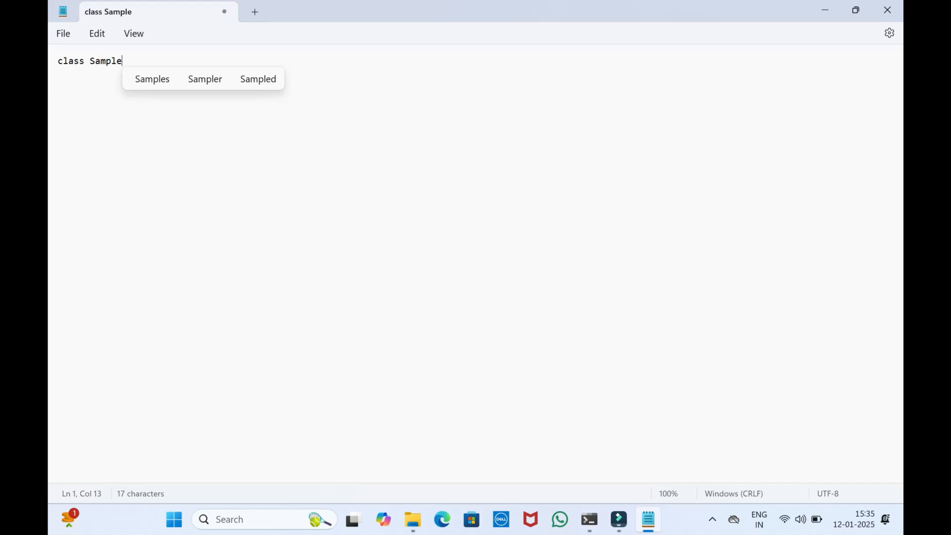
pyautogui.press('Return')
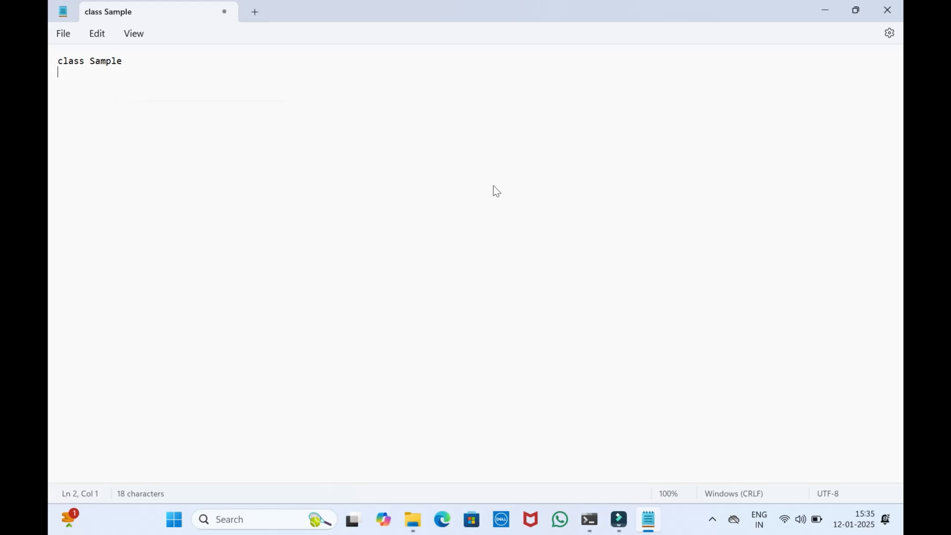
pyautogui.write('{')
pyautogui.press('Return')
# Add the method header "public static void main(String a[])" inside the class, with its opening brace on a new line
pyautogui.write('public')
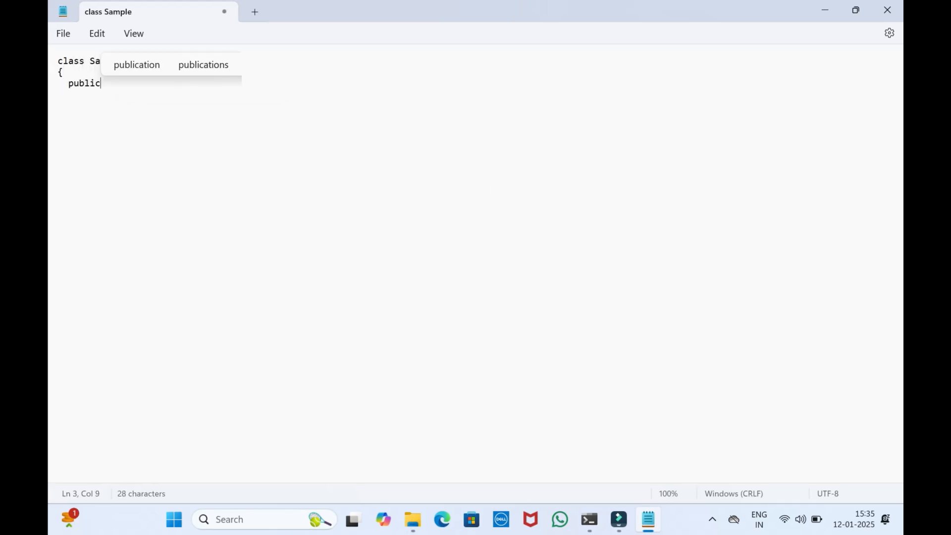
pyautogui.write(' static void main')
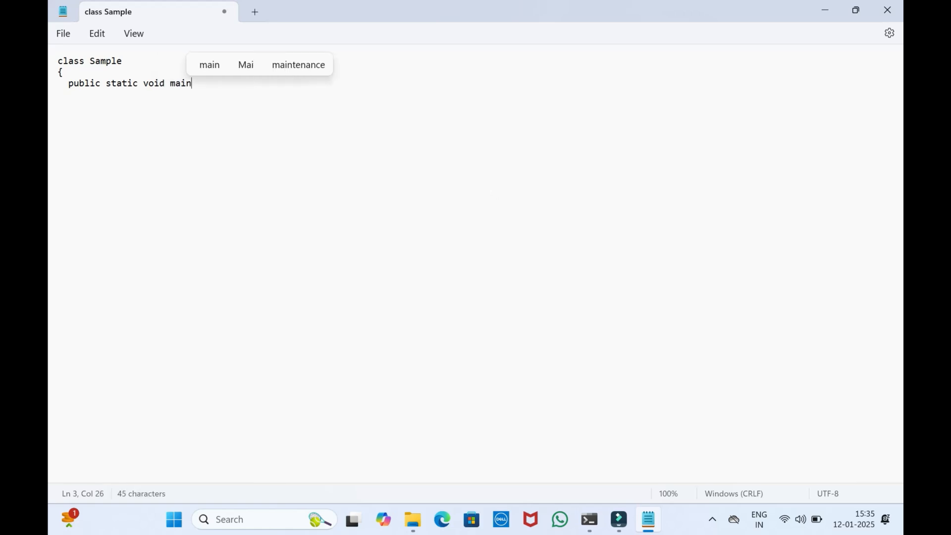
pyautogui.write('(String a[])')
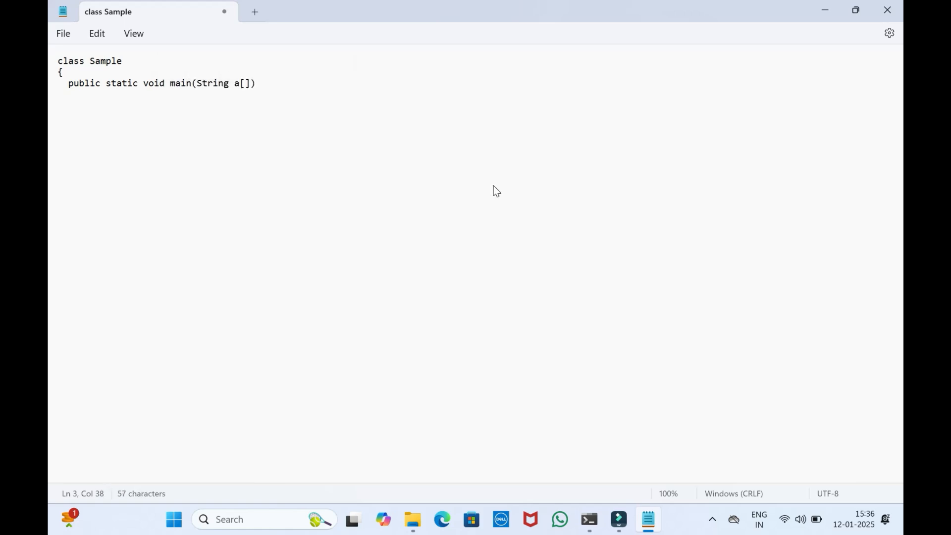
pyautogui.press('Return')
pyautogui.press('BackSpace')
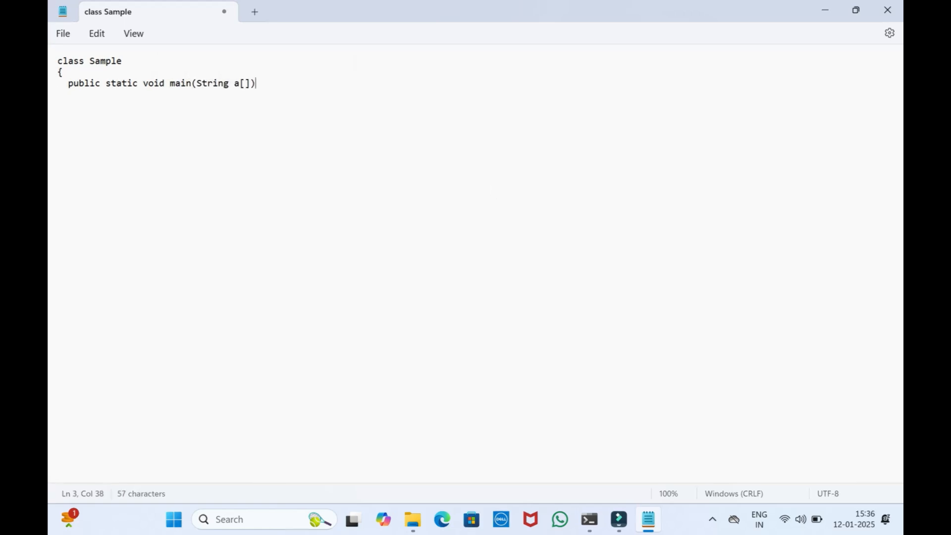
pyautogui.press('Return')
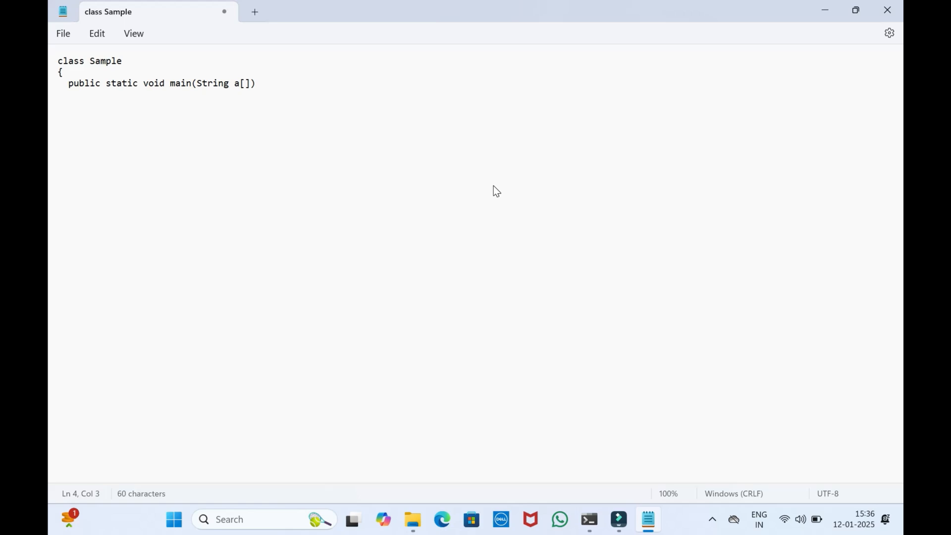
pyautogui.write('{')
pyautogui.press('Return')
# Write the statement System.out.println("subscribe to bhavs lecture channel"); in the main method
pyautogui.write('System.')
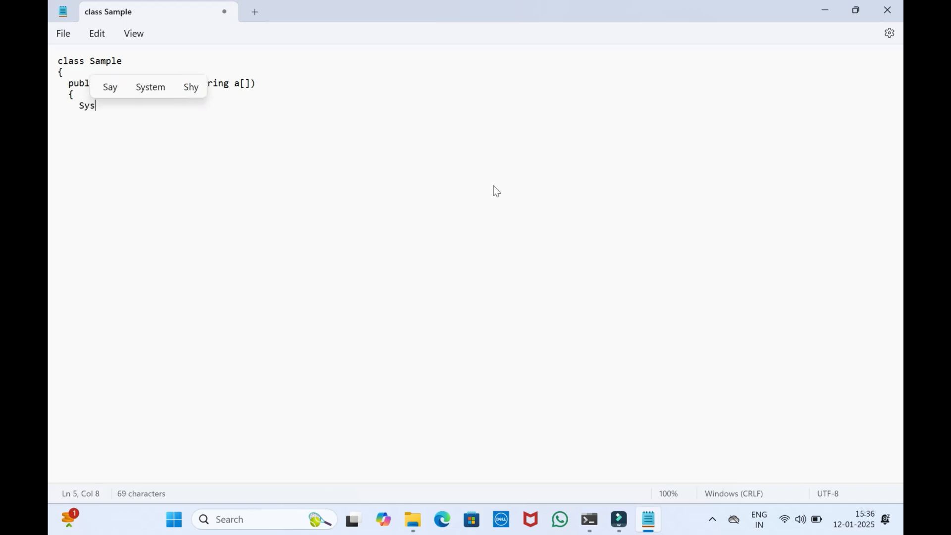
pyautogui.write('out')
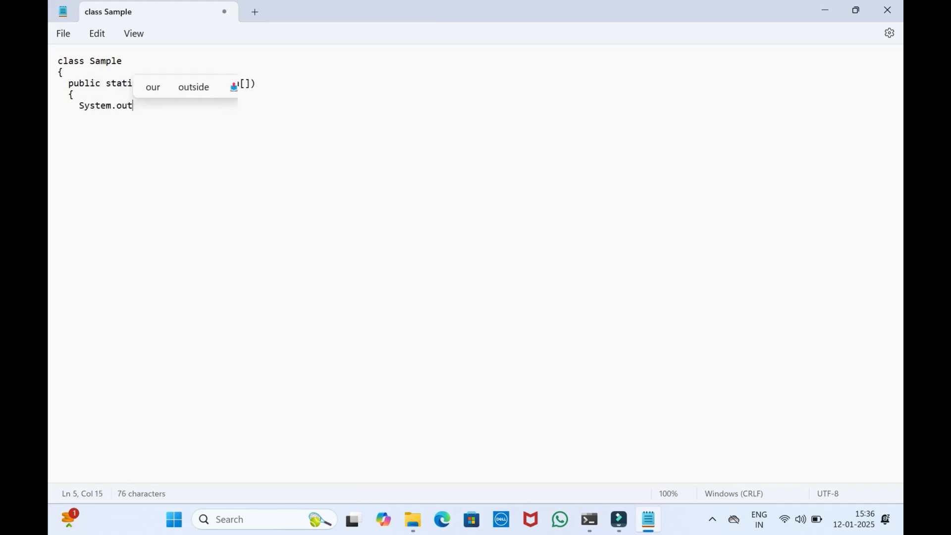
pyautogui.write('.print')
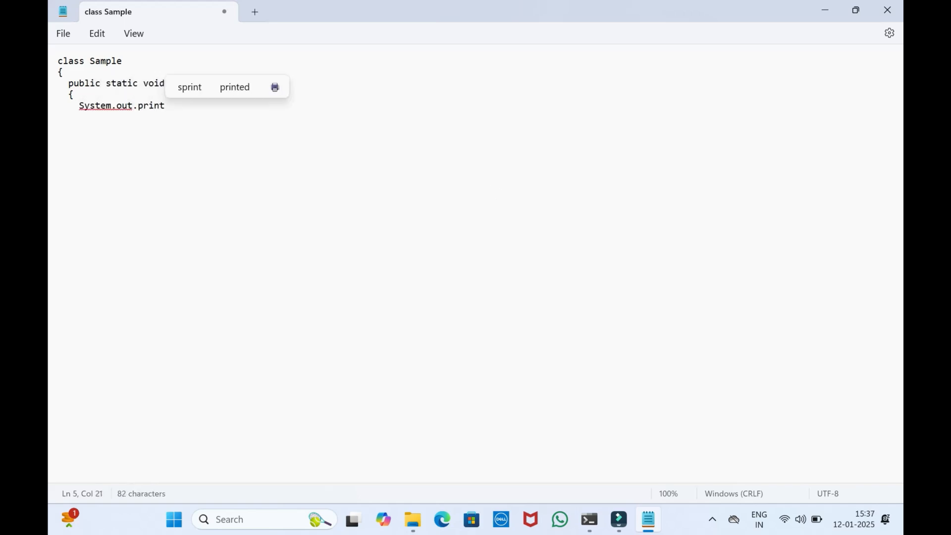
pyautogui.write('ln(')
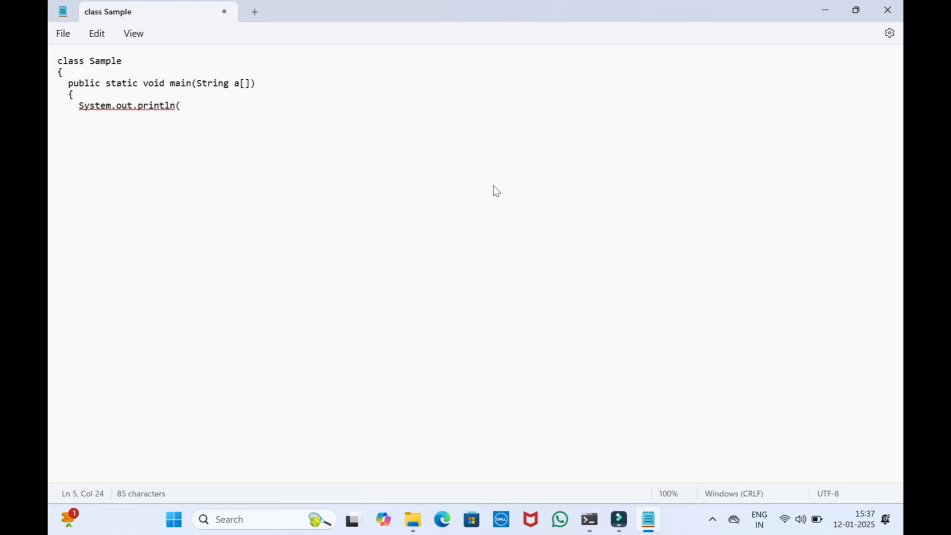
pyautogui.write('"')
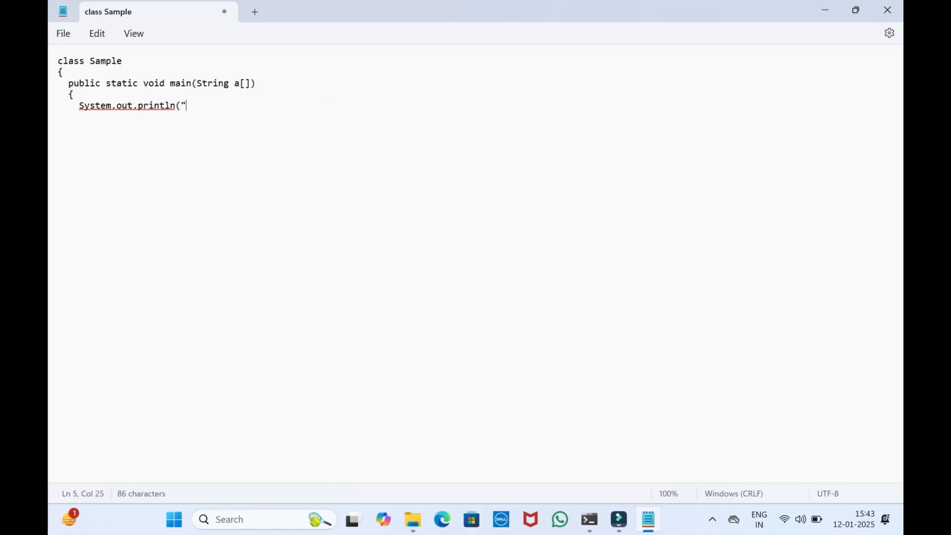
pyautogui.write('subs')
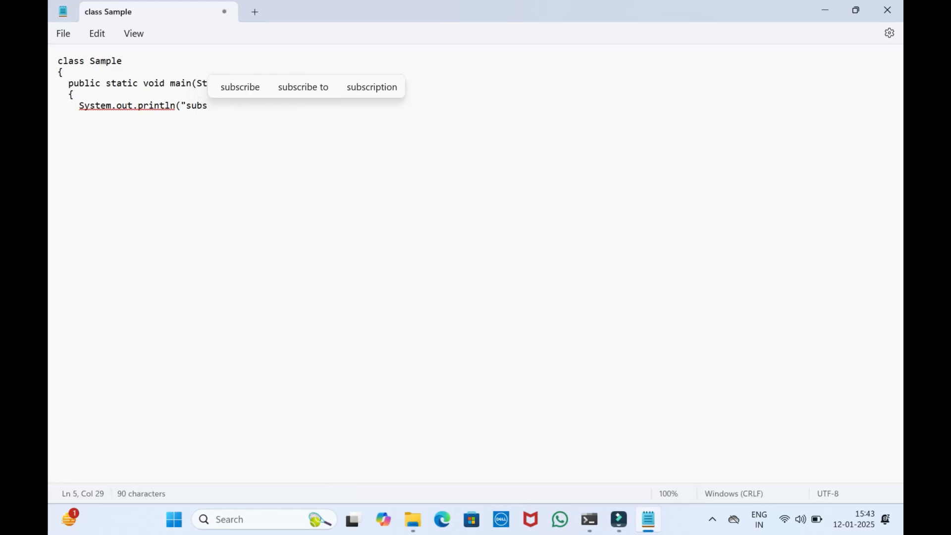
pyautogui.write('cribe')
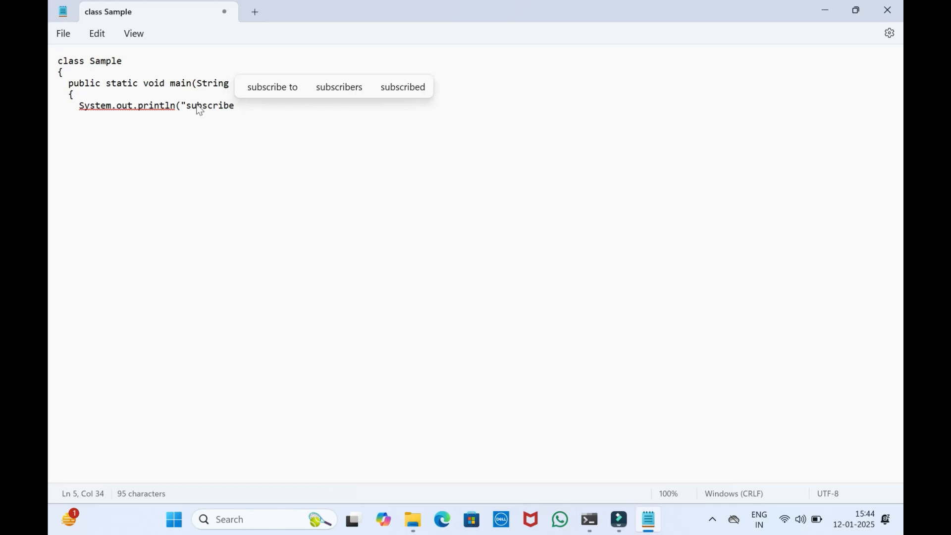
pyautogui.write(' to bhava')
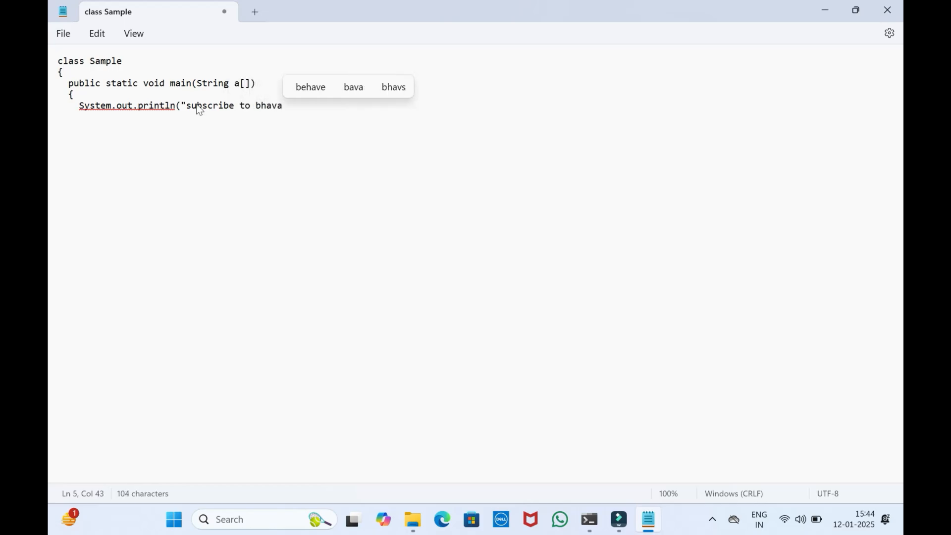
pyautogui.press('BackSpace')
pyautogui.write('s lectu')
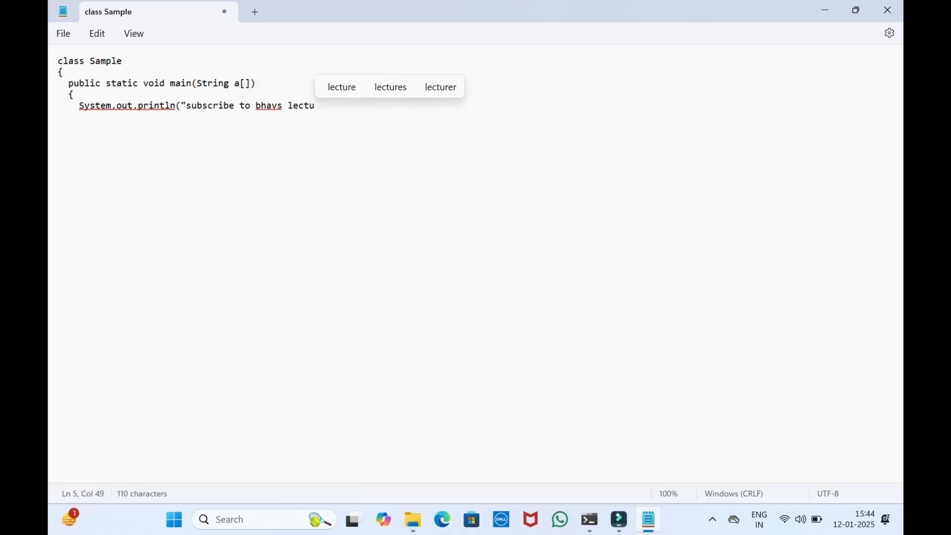
pyautogui.write('re cha')
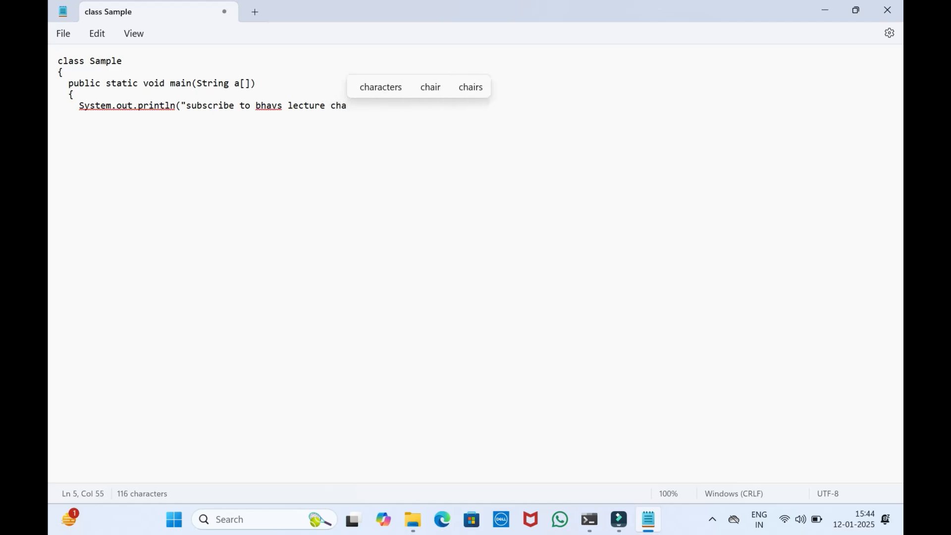
pyautogui.write('nnel')
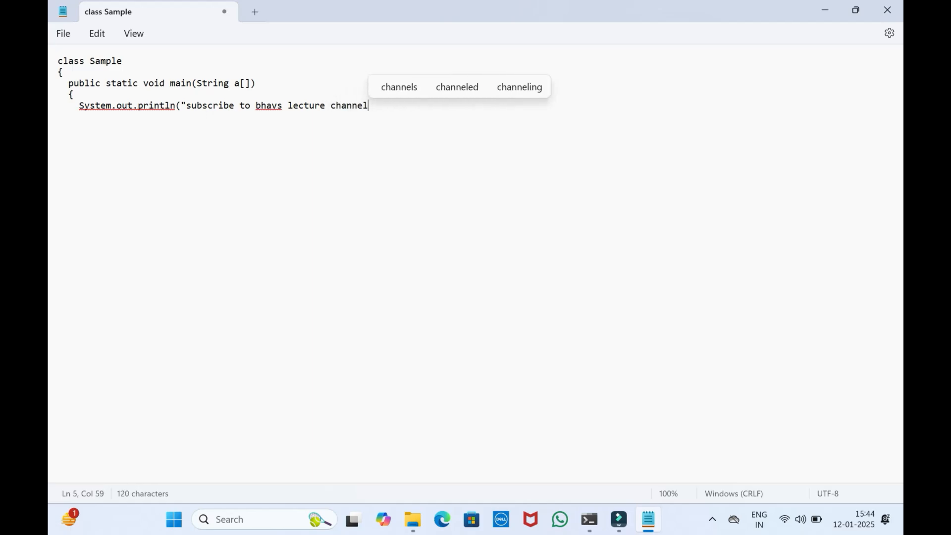
pyautogui.write('");')
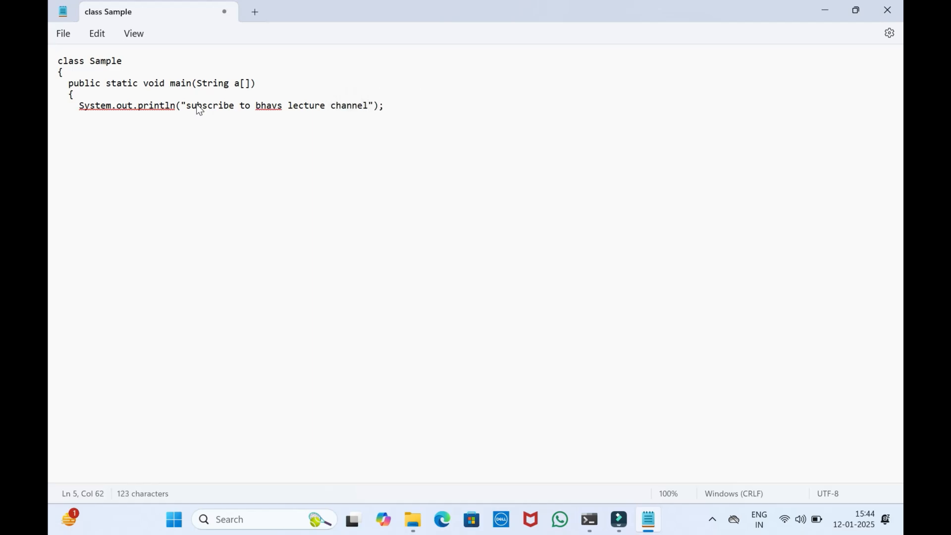
# Leave a blank line after the print statement and add the closing braces of the main method and the class
pyautogui.press('Return')
pyautogui.press('Return')
pyautogui.write('} }')
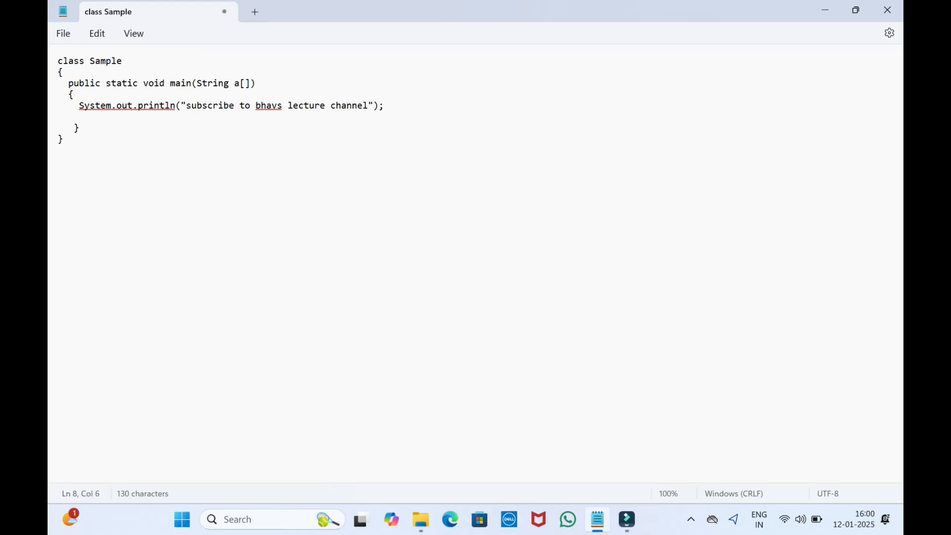
# Save the program in the javaprograms folder as Sample.java with the file type All files
pyautogui.doubleClick(127, 60)
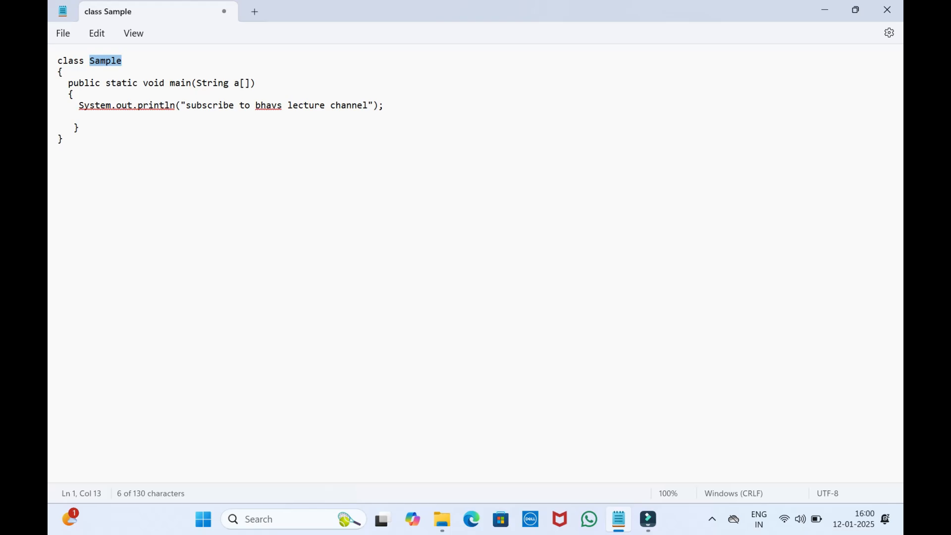
pyautogui.click(66, 38)
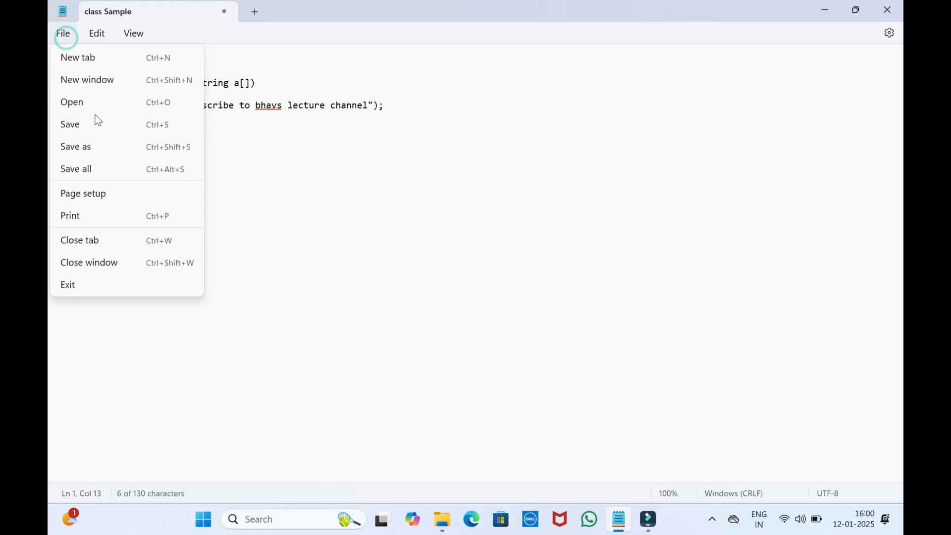
pyautogui.click(97, 127)
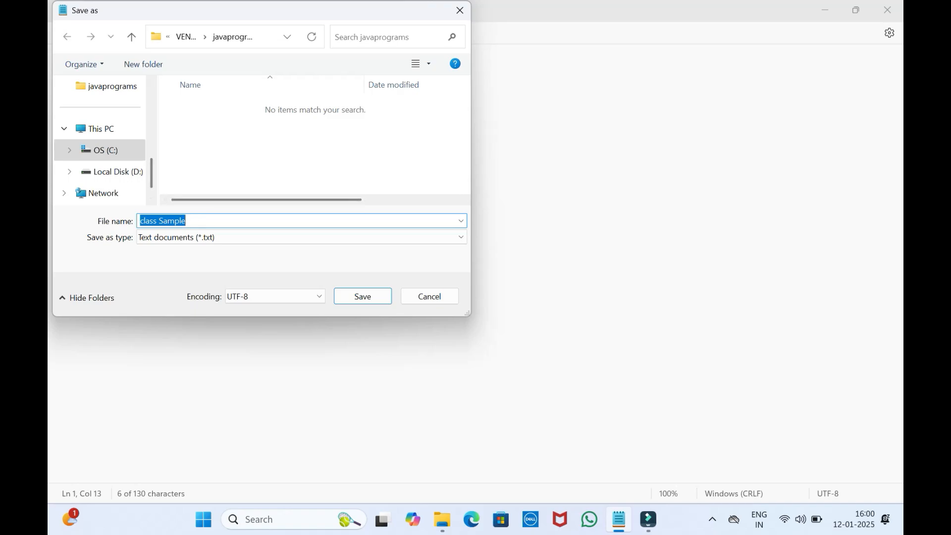
pyautogui.click(198, 222)
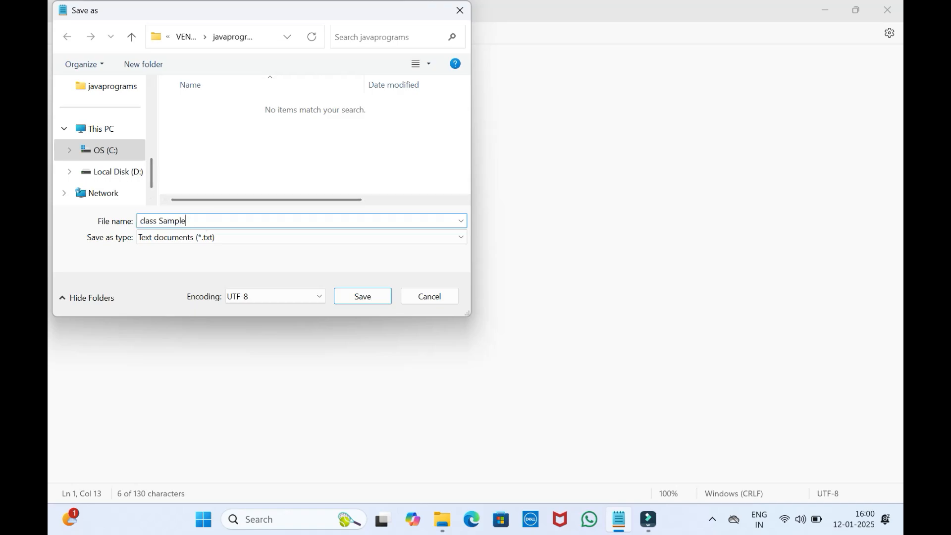
pyautogui.press('BackSpace')
pyautogui.press('BackSpace')
pyautogui.press('BackSpace')
pyautogui.press('BackSpace')
pyautogui.press('BackSpace')
pyautogui.press('BackSpace')
pyautogui.press('BackSpace')
pyautogui.press('BackSpace')
pyautogui.press('BackSpace')
pyautogui.press('BackSpace')
pyautogui.press('BackSpace')
pyautogui.press('BackSpace')
pyautogui.write('Sample.ja')
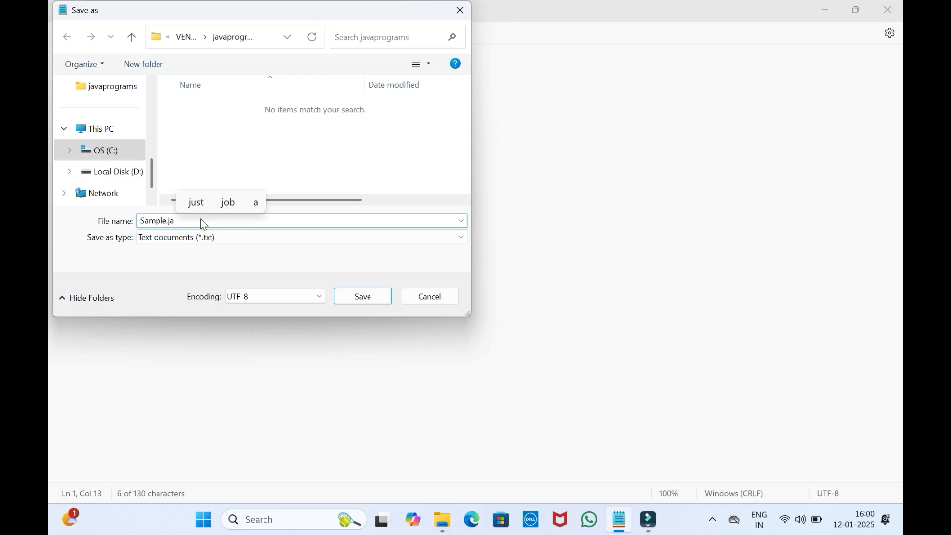
pyautogui.write('va')
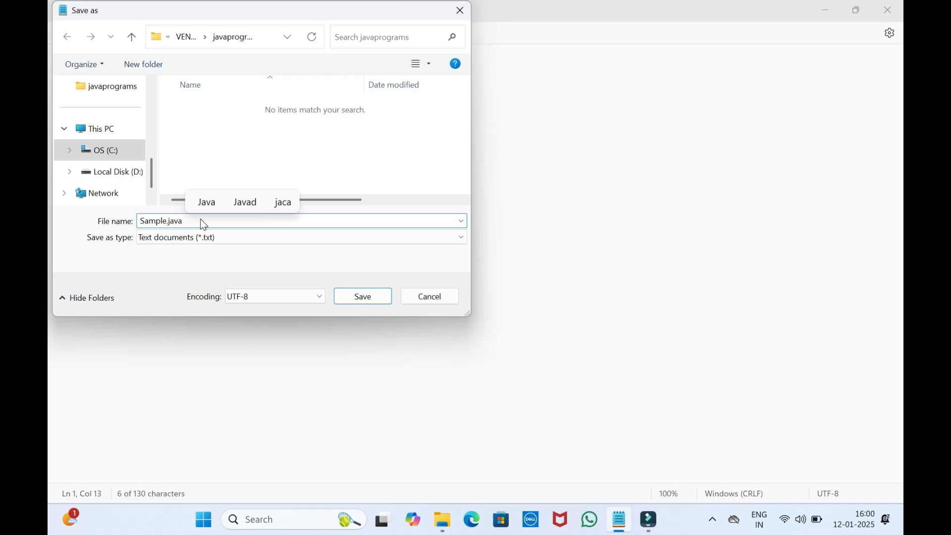
pyautogui.click(456, 238)
pyautogui.click(451, 262)
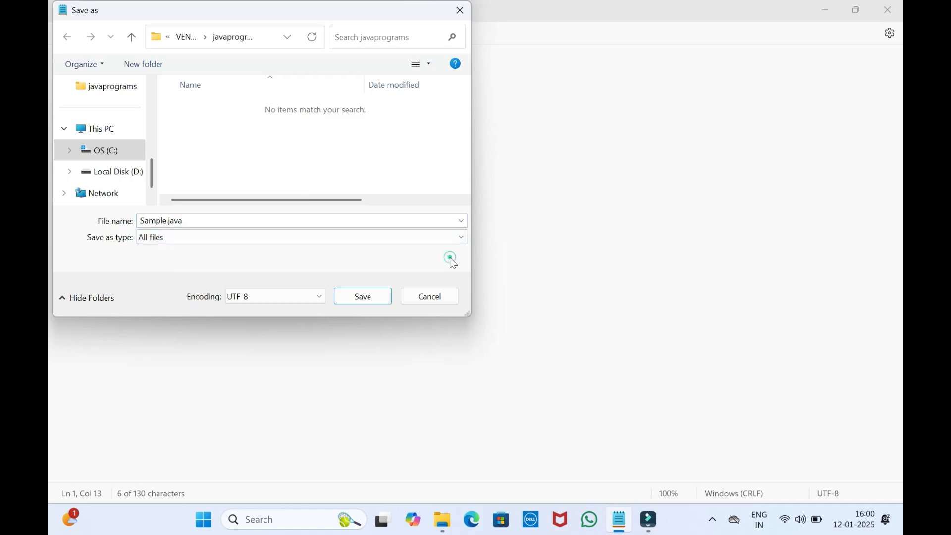
pyautogui.click(374, 296)
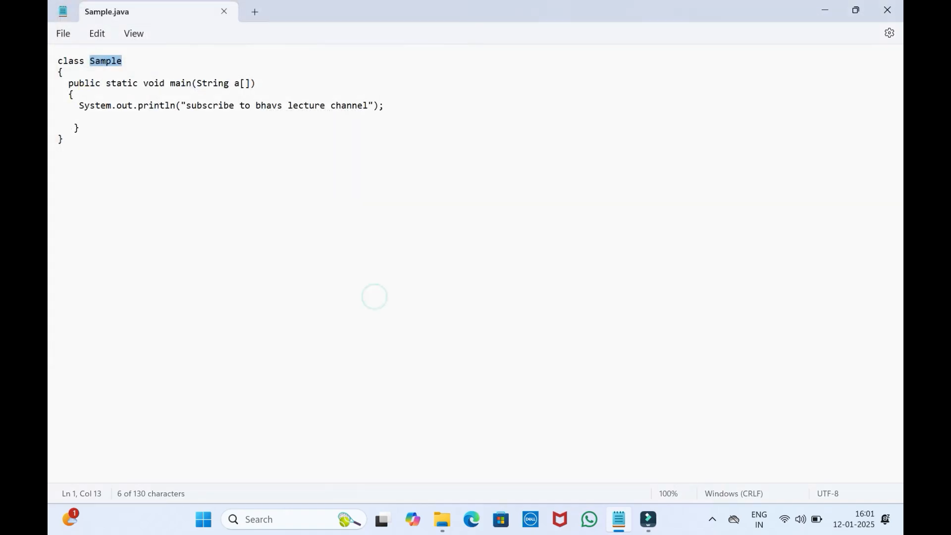
# Minimize the Notepad window, search Windows for cmd and open Command Prompt in a maximized window
pyautogui.click(824, 10)
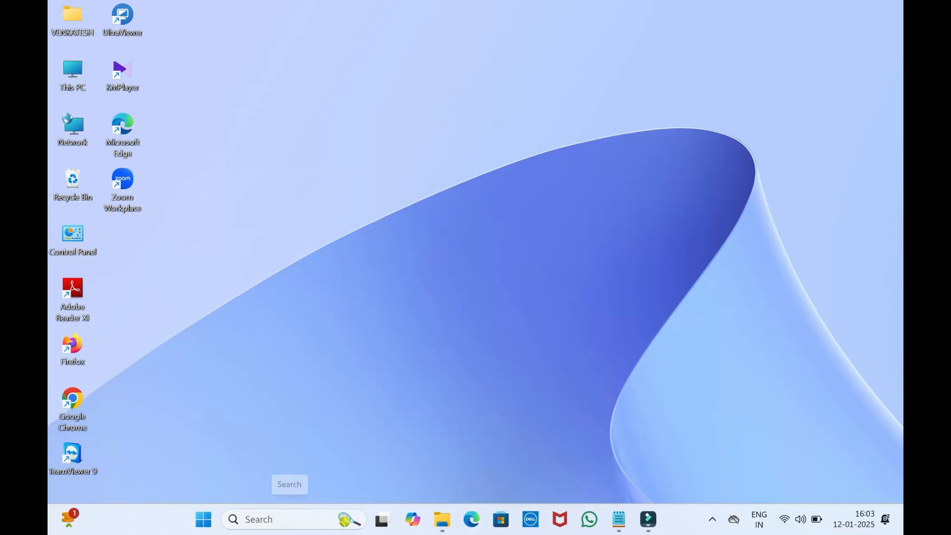
pyautogui.click(291, 519)
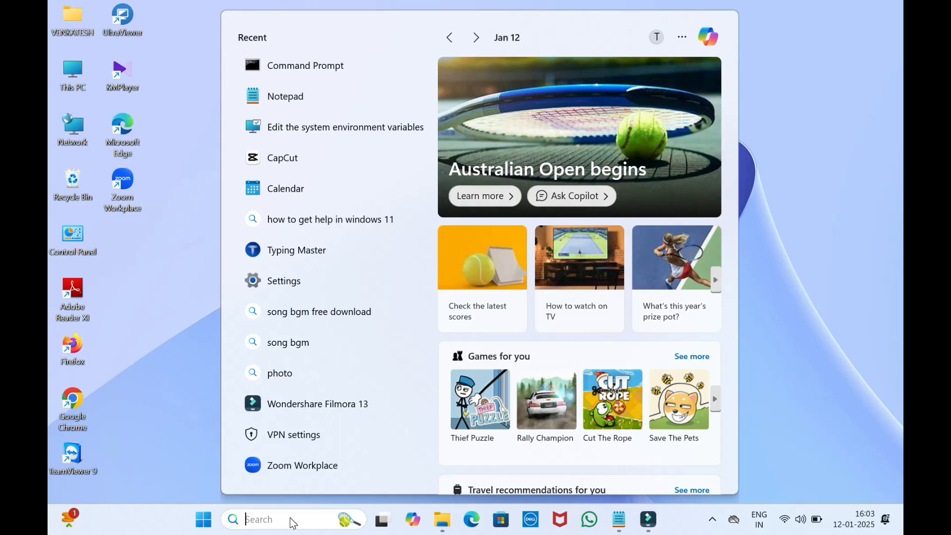
pyautogui.write('cmd')
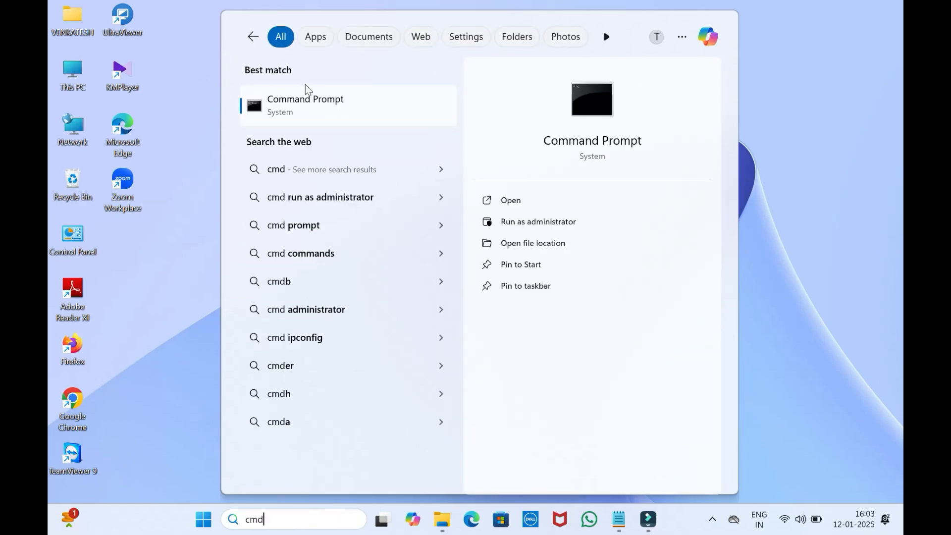
pyautogui.click(310, 99)
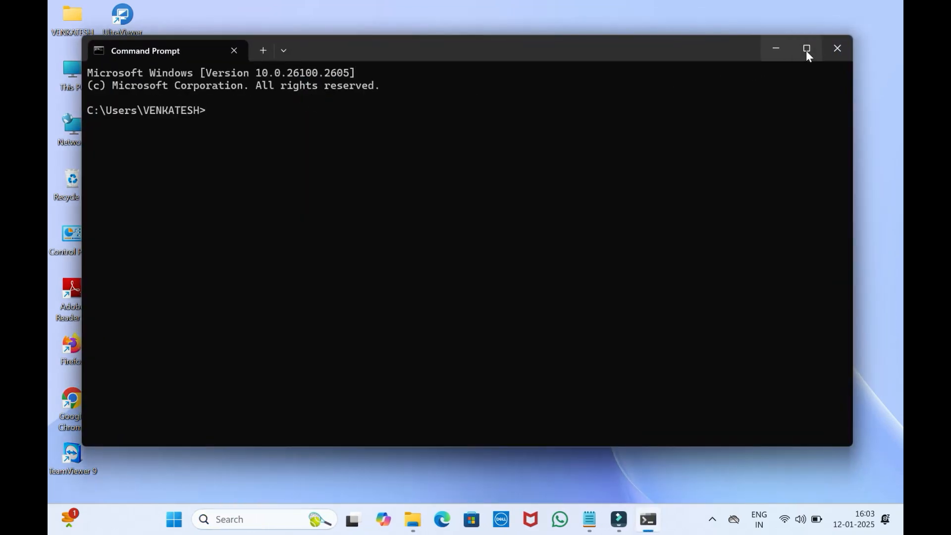
pyautogui.click(806, 49)
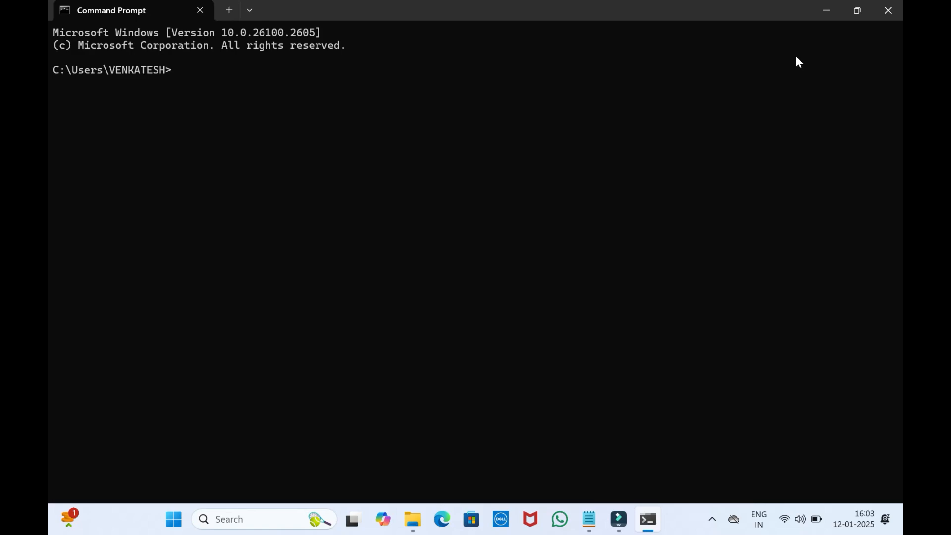
# Change the working directory to the javaprograms folder with the command "cd javaprograms"
pyautogui.write('cd ja')
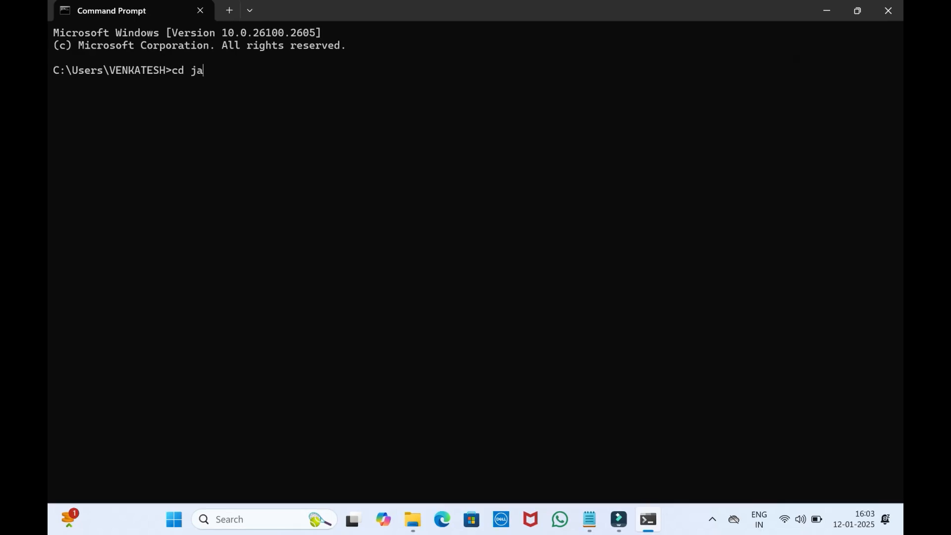
pyautogui.write('vaprograms')
pyautogui.press('Return')
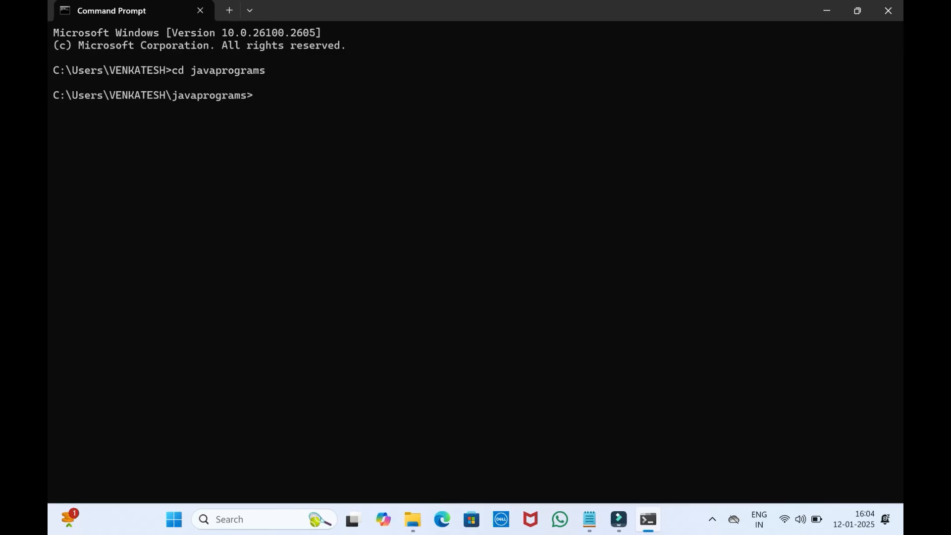
# Compile the source file with the command "javac Sample.java"
pyautogui.write('javac Sample.java')
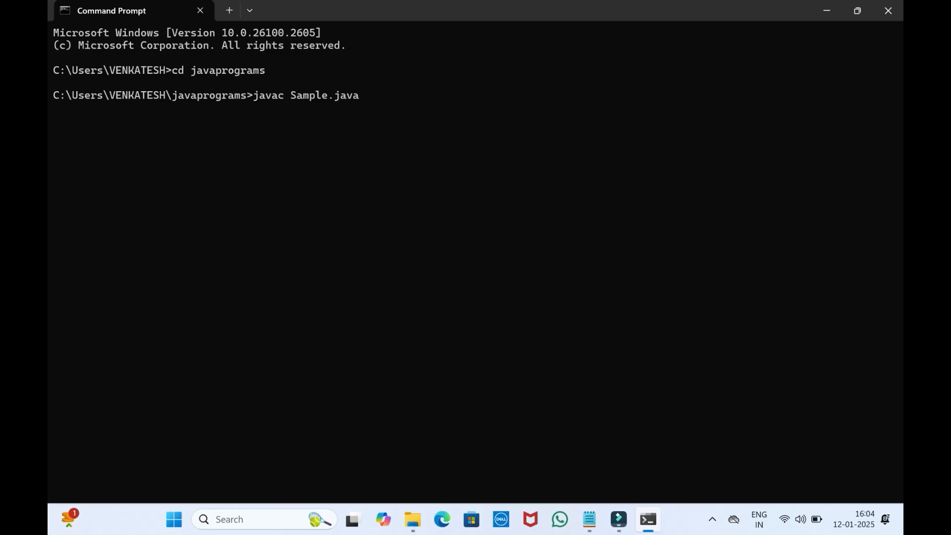
pyautogui.press('Return')
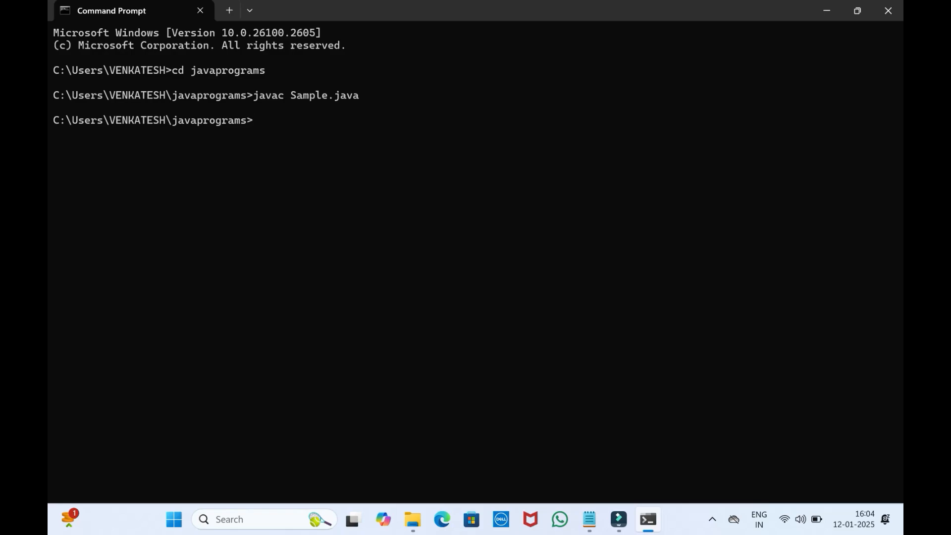
# Run the compiled class with the command "java Sample"
pyautogui.write('java Sample')
pyautogui.press('Return')
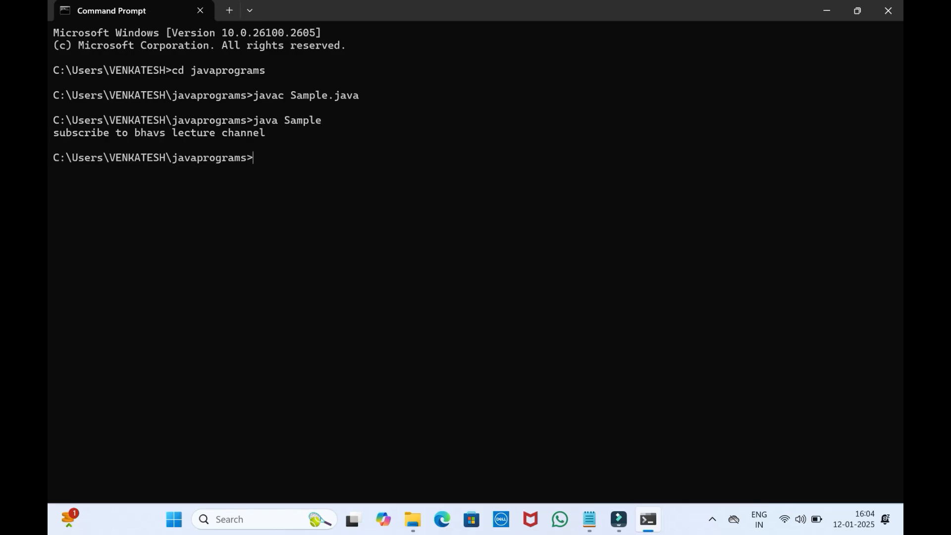